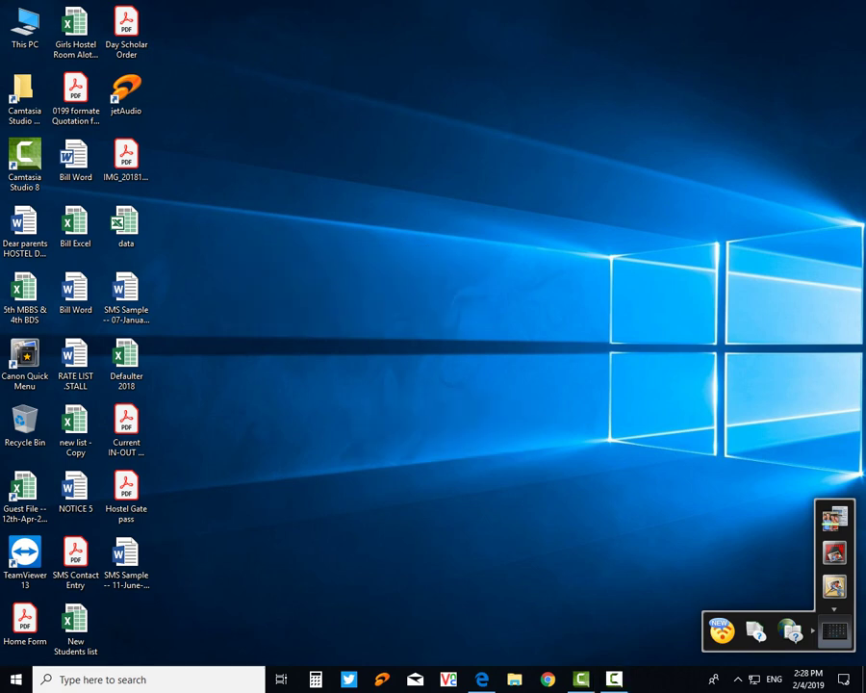
Launch Notepad from the Windows search.
left_click(103, 679)
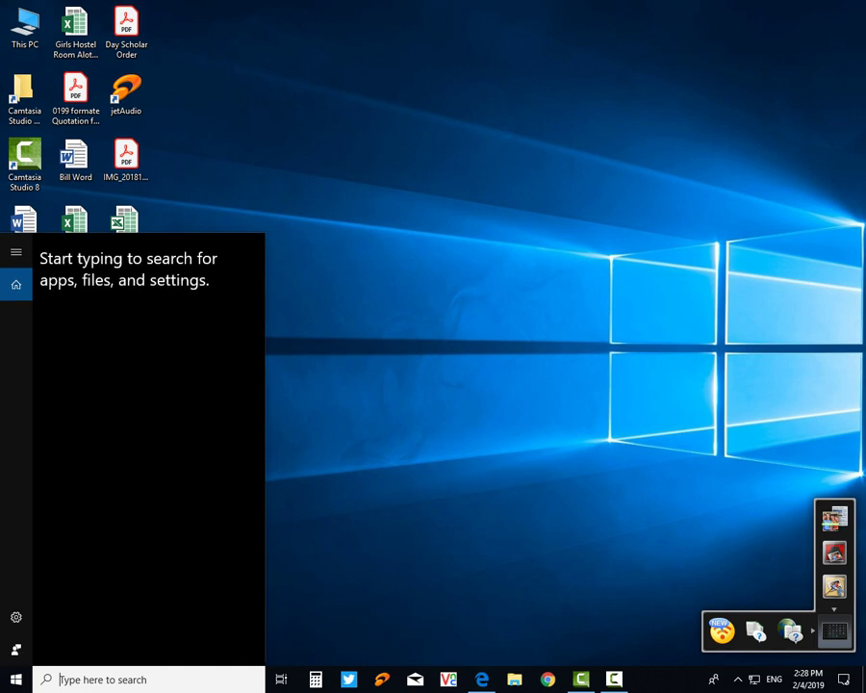
type("note")
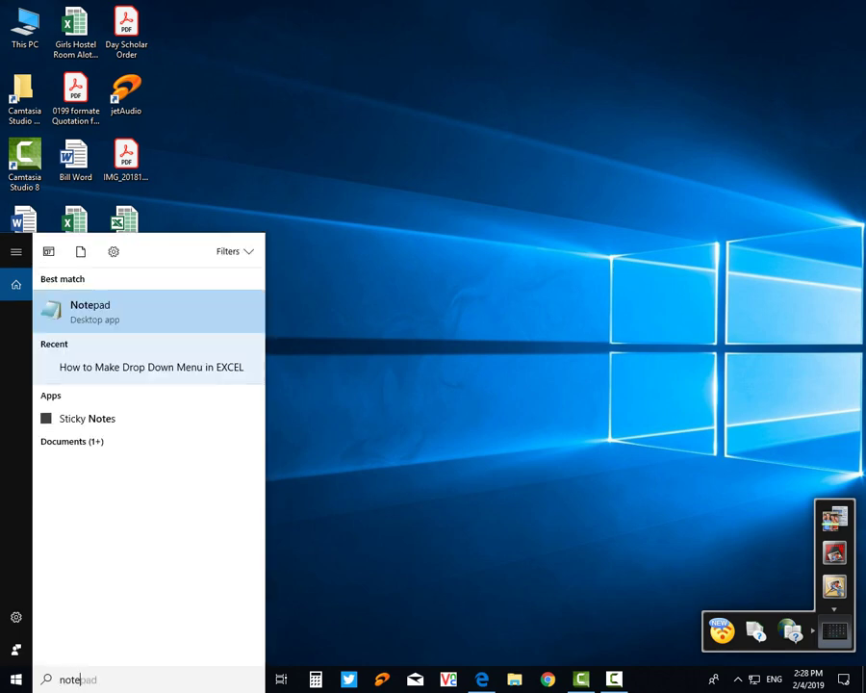
type("pad")
key("Return")
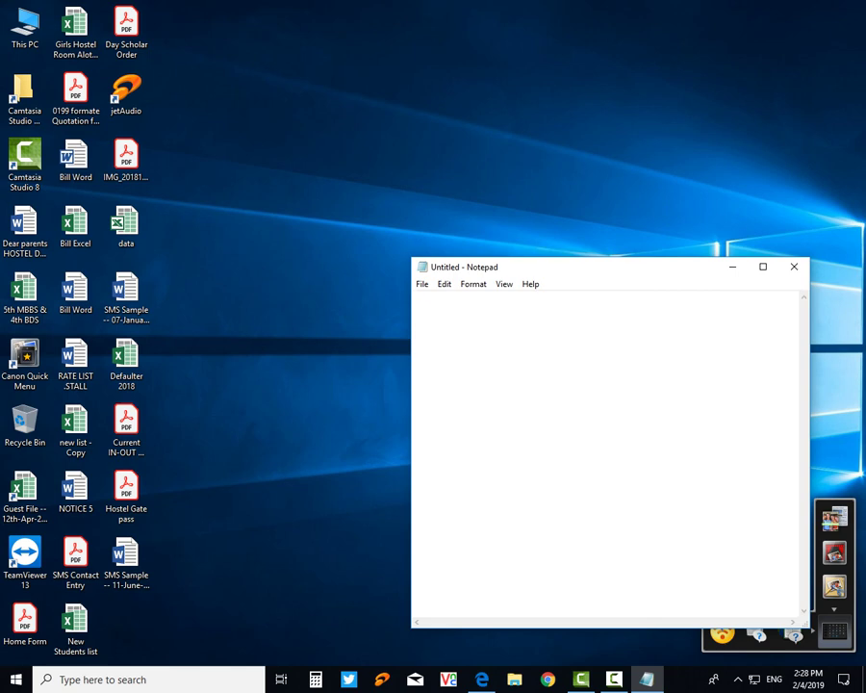
Write 'Hi Friends' and 'Aj Apka EXCEL use karnay ka Asan Tariqa Batata Hooon' on separate lines.
type("Hi")
type(" Frie")
type("nds")
key("Return")
key("Return")
type("Aj ")
type("Apka ")
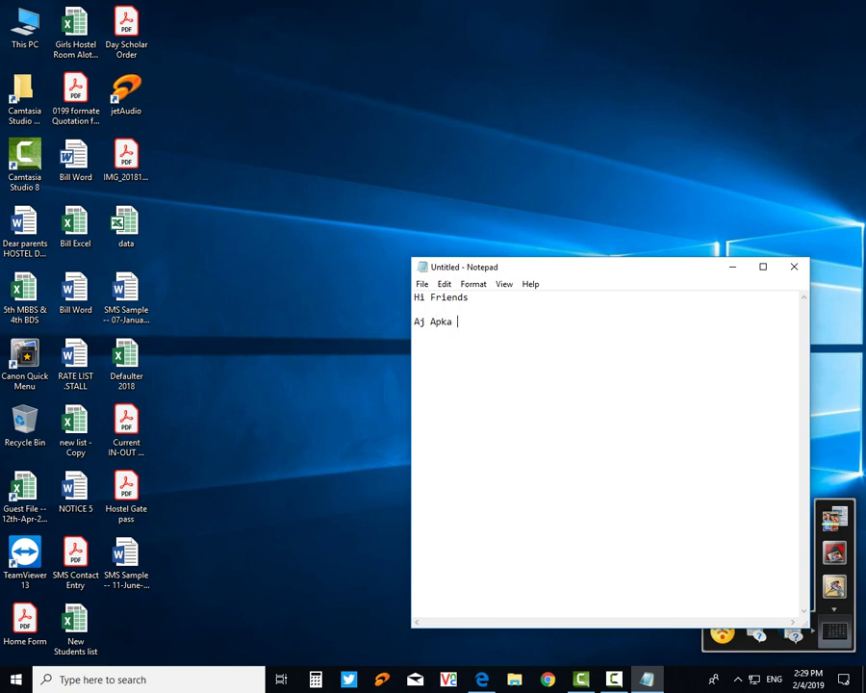
type("EXCEL")
type(" use ka")
type("rnay ka ")
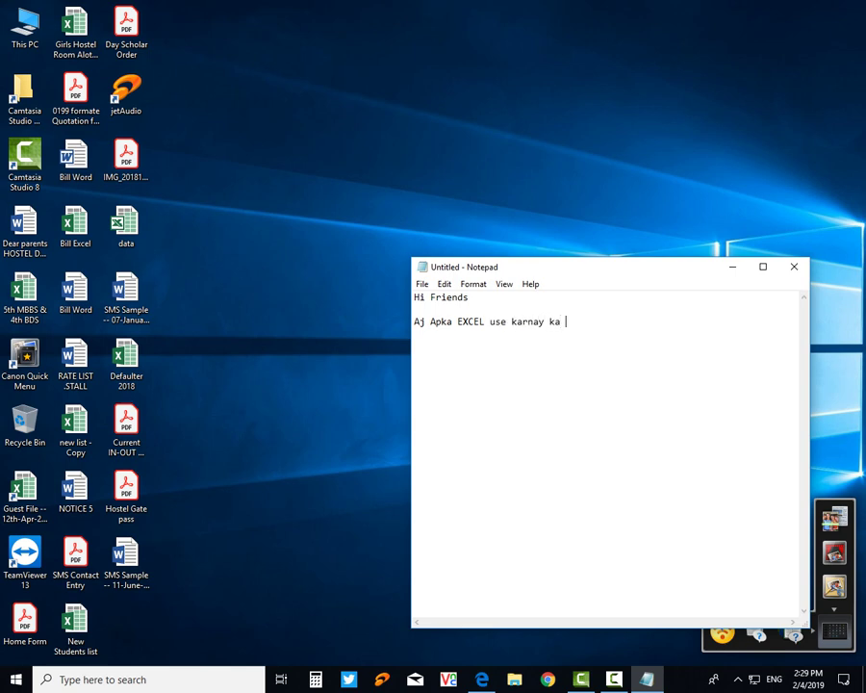
type("Asa")
type("n Tari")
type("qa Ba")
type("tata ")
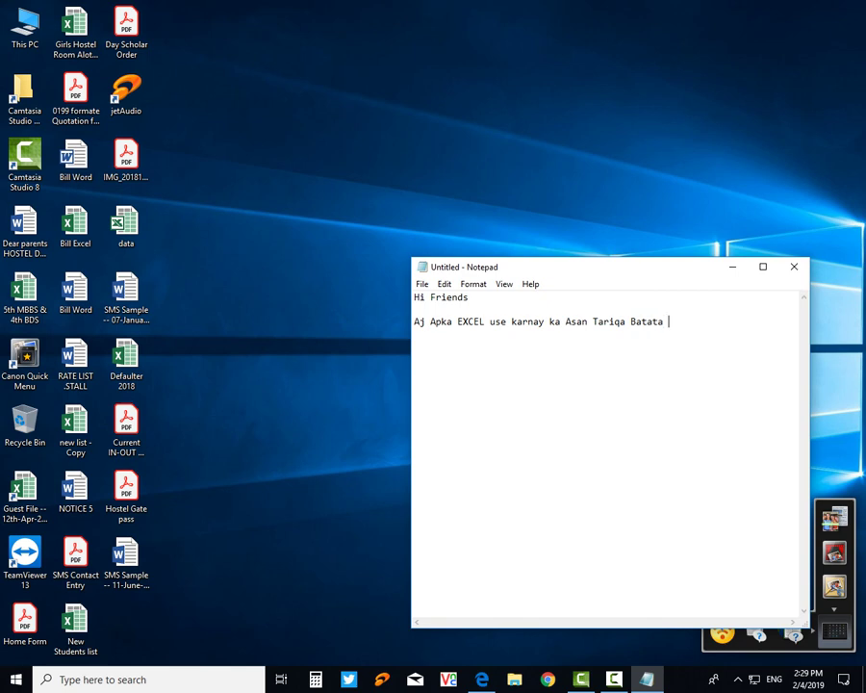
type("Hooon")
key("Return")
Launch Excel by searching 'Exc' and start a blank workbook.
left_click(144, 679)
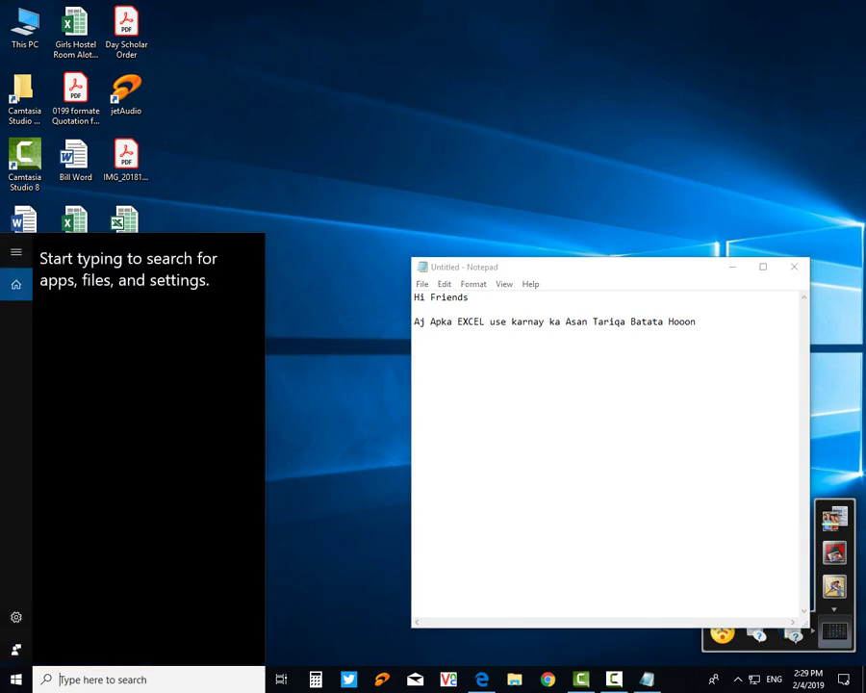
type("Exc")
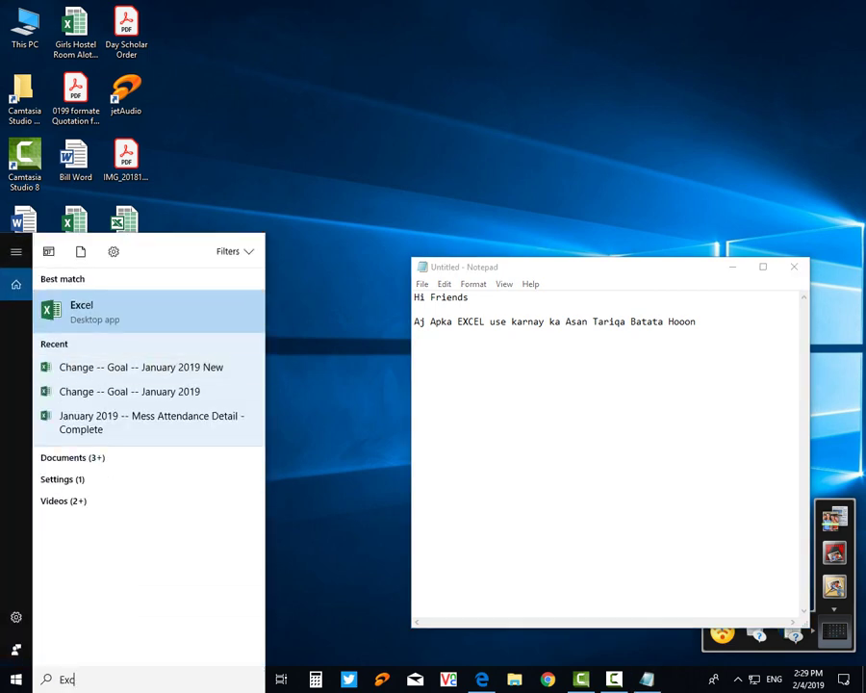
key("Return")
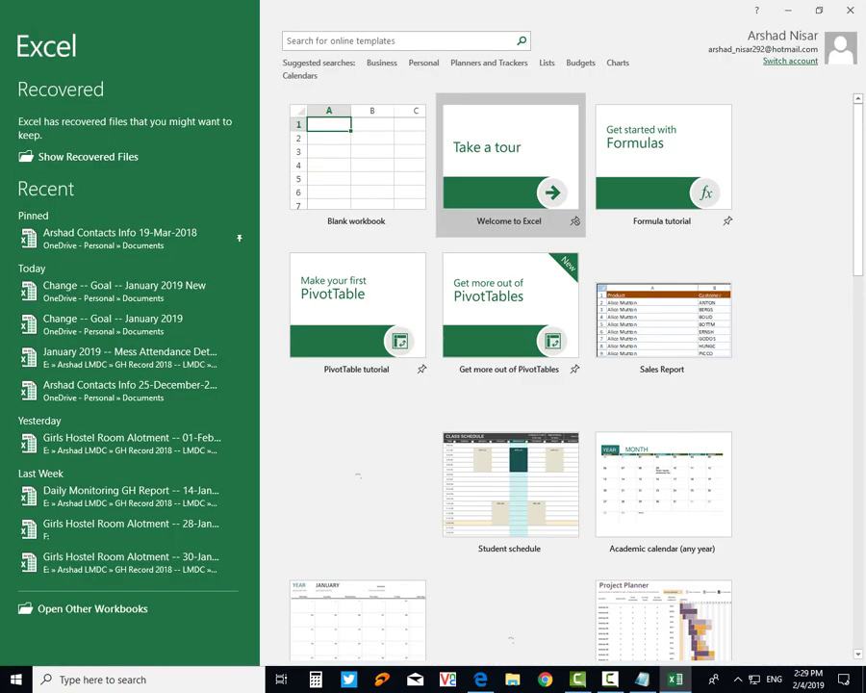
key("Return")
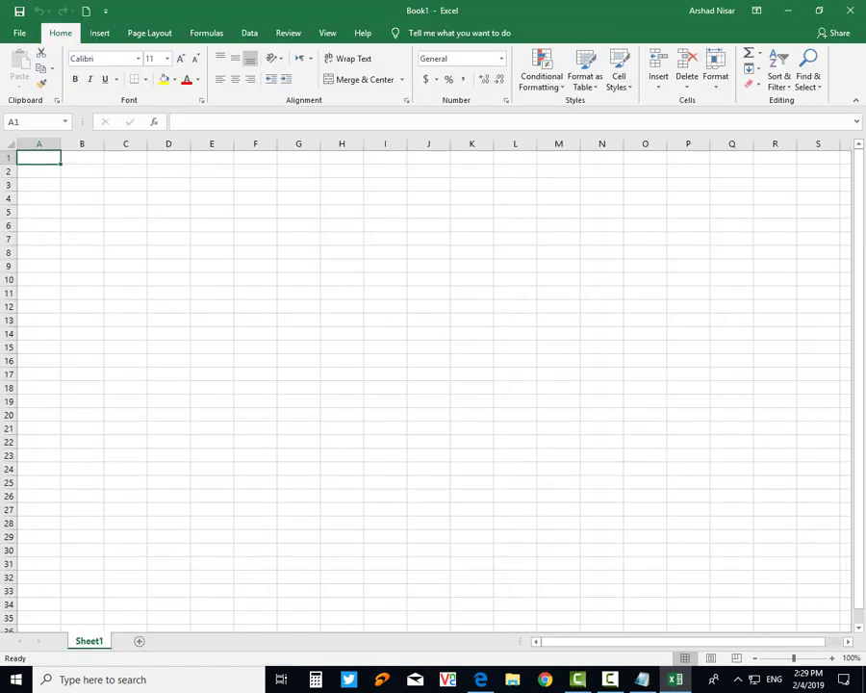
Add the line 'How to Add Numbers Just Watch' to the Notepad note.
left_click(125, 184)
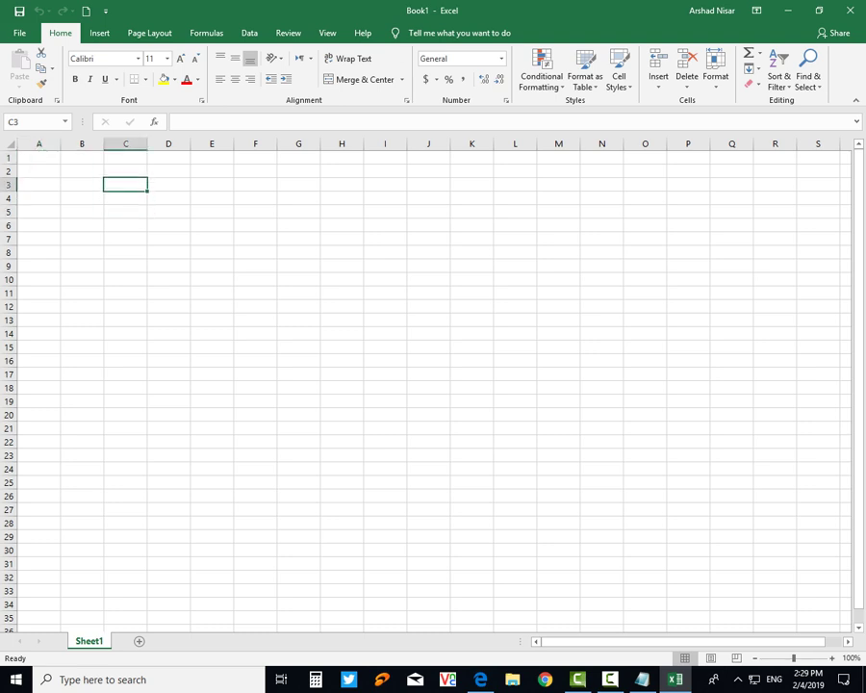
left_click(642, 679)
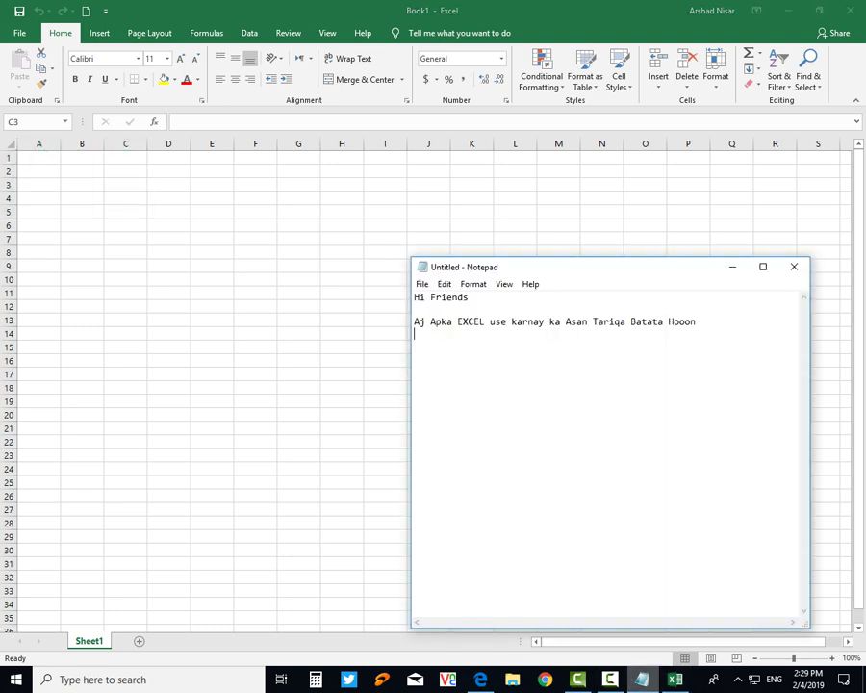
key("Return")
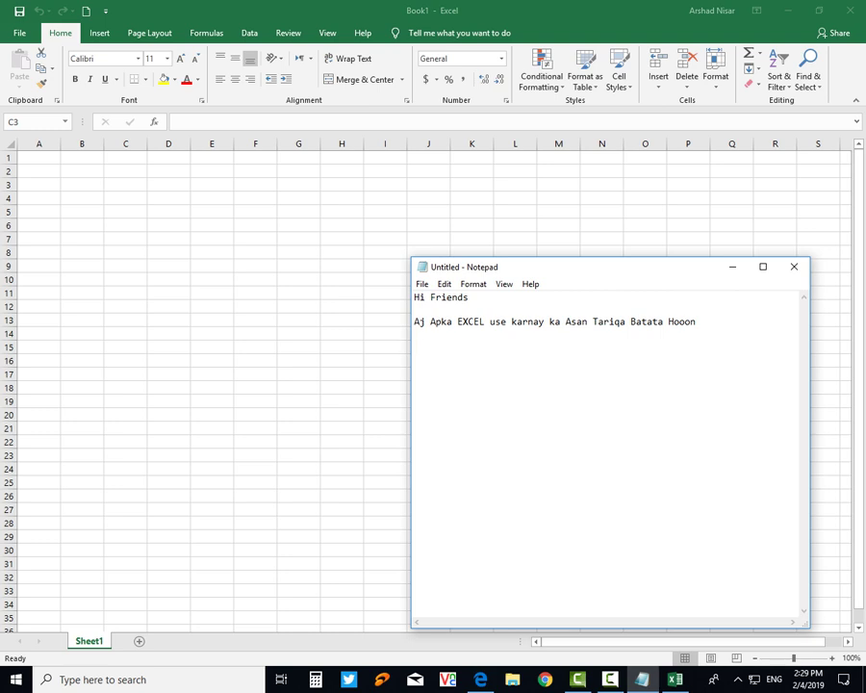
type("How to")
type(" Add ")
type("Numbe")
type("rs")
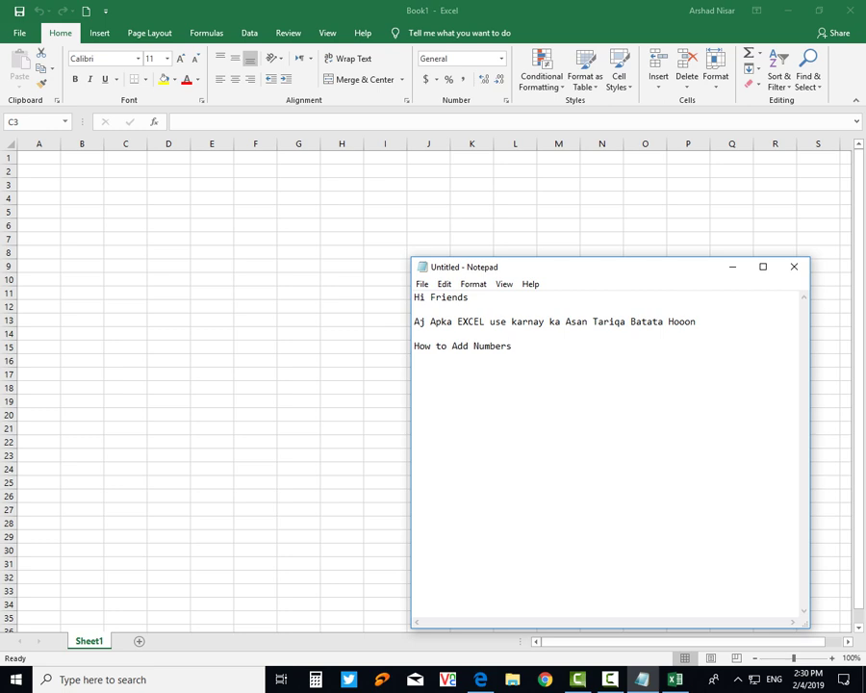
type(" Jus")
type("t Watch")
Enter 13, 24, 25 and 36 into cells D4 through D7.
key("Return")
key("alt+Tab")
left_click(169, 197)
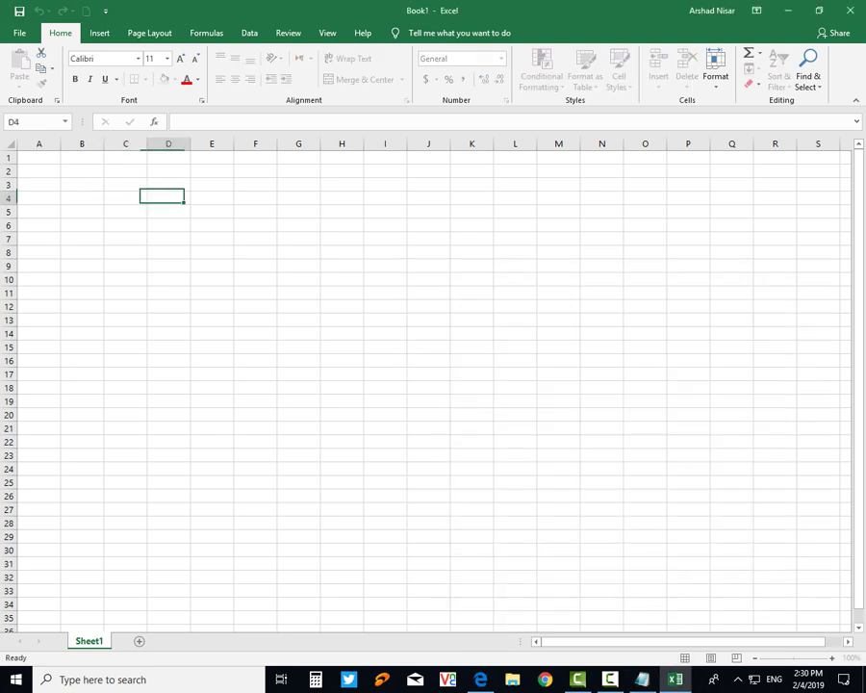
type("13")
key("Return")
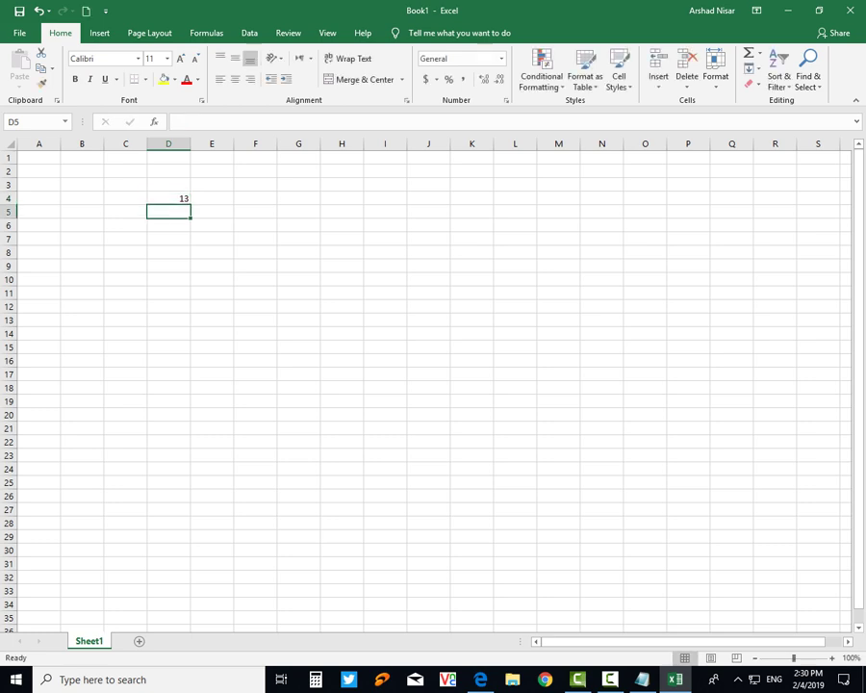
type("24")
key("Return")
type("25")
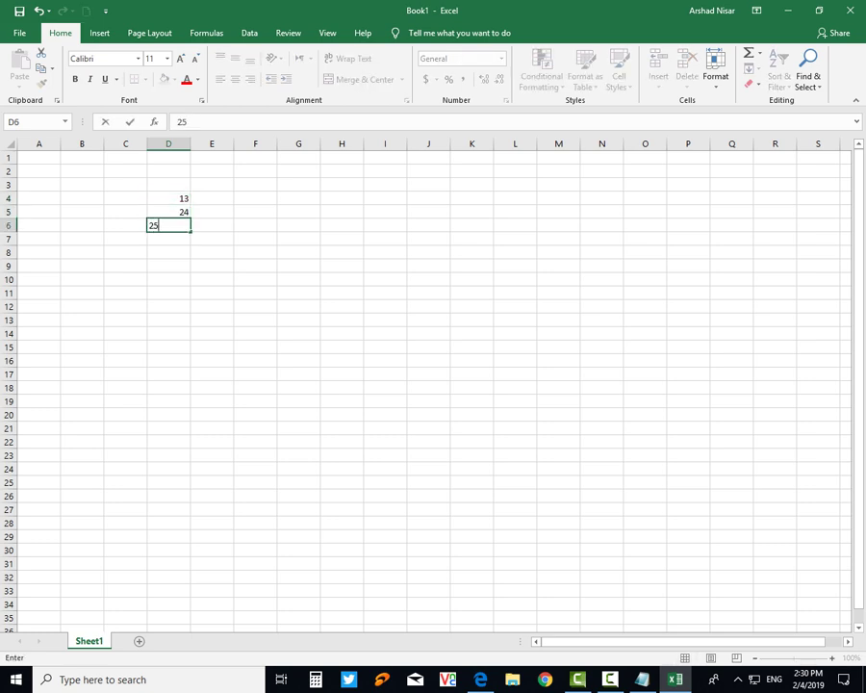
key("Return")
type("36")
key("Return")
Enter 21, 54 and 78 into cells D8 through D10.
type("21")
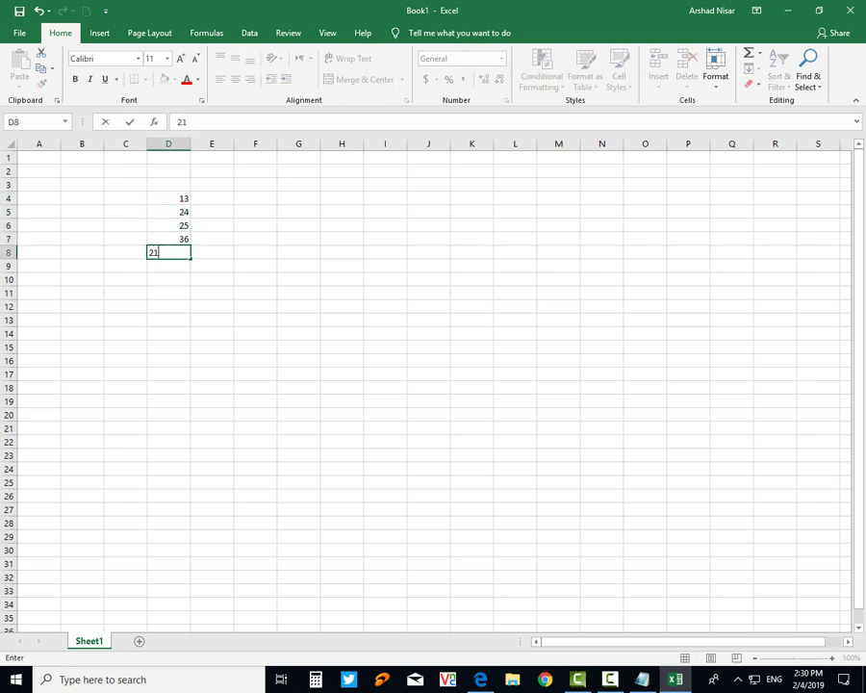
key("Return")
type("54")
key("Return")
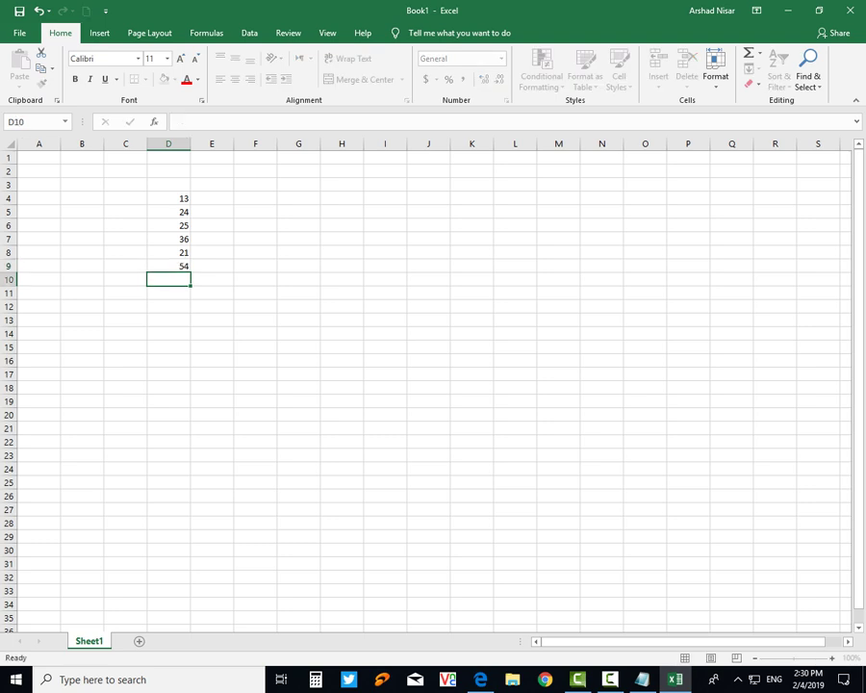
type("78")
key("Return")
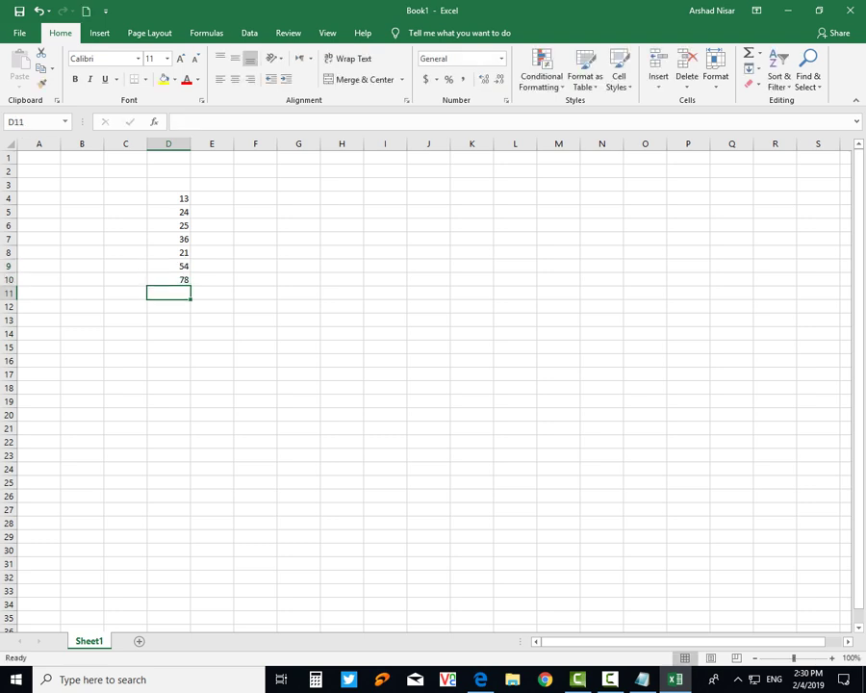
key("alt+Tab")
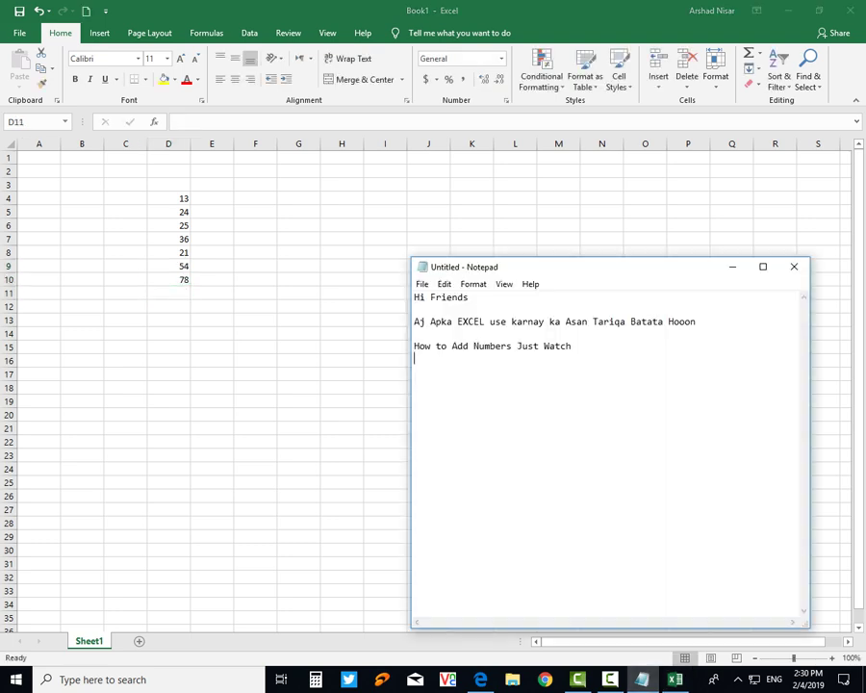
Type the Notepad line 'Ab in sab number ko add karna hay just watch keenly'.
type("Ab in")
type(" sab ")
type("number ")
type("ko asa")
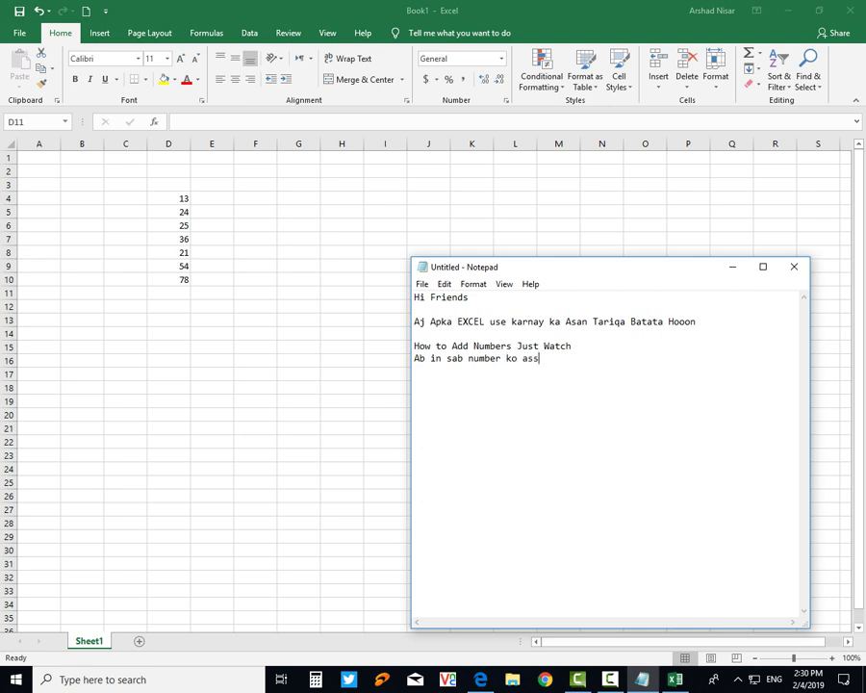
key("BackSpace")
key("BackSpace")
type("dd k")
type("arna hay ")
type("just w")
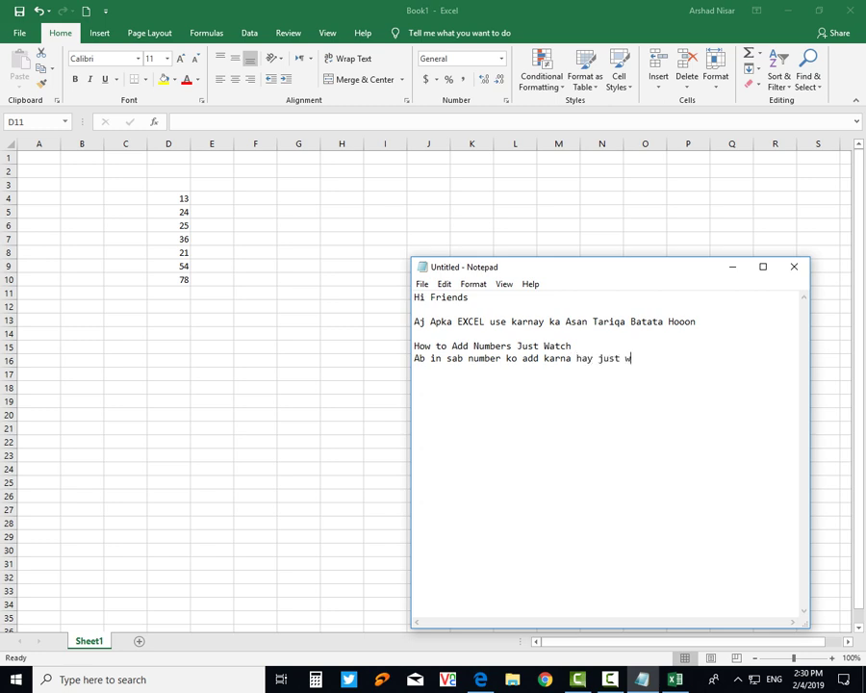
type("atch ")
type("keenly")
Enter =SUM(D4:D10) in D11 to total column D as 251.
key("alt+Tab")
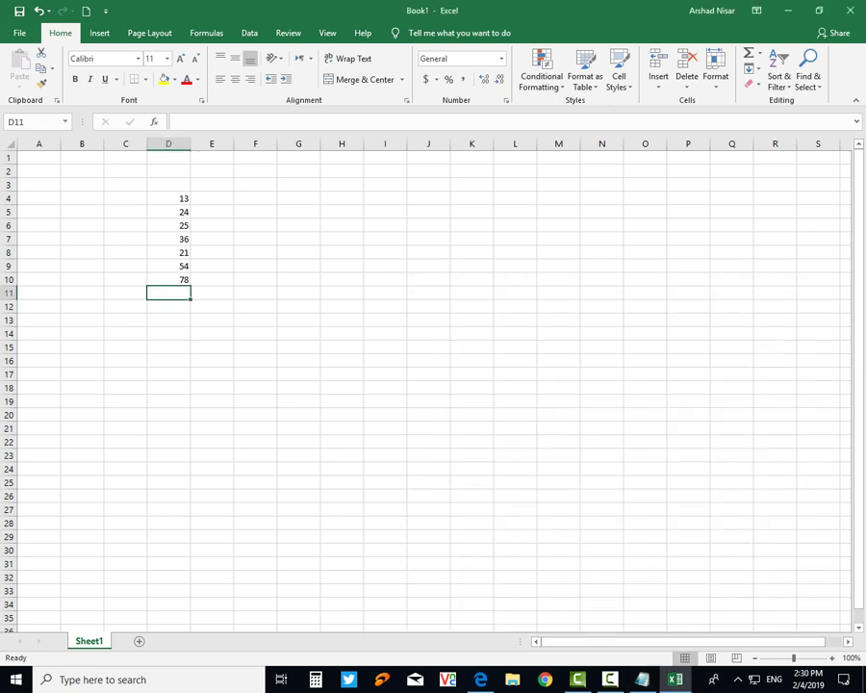
type("=su")
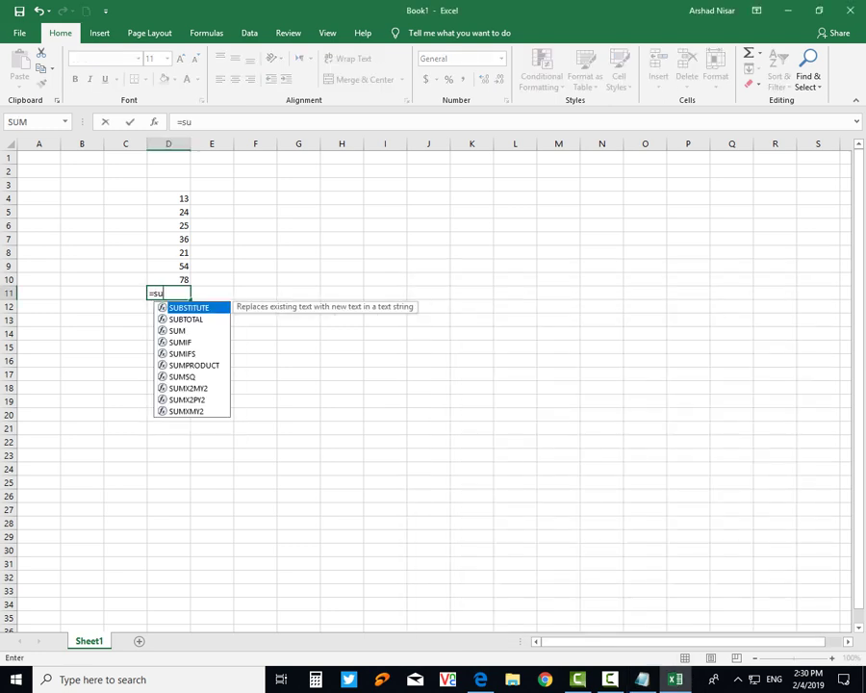
type("m(")
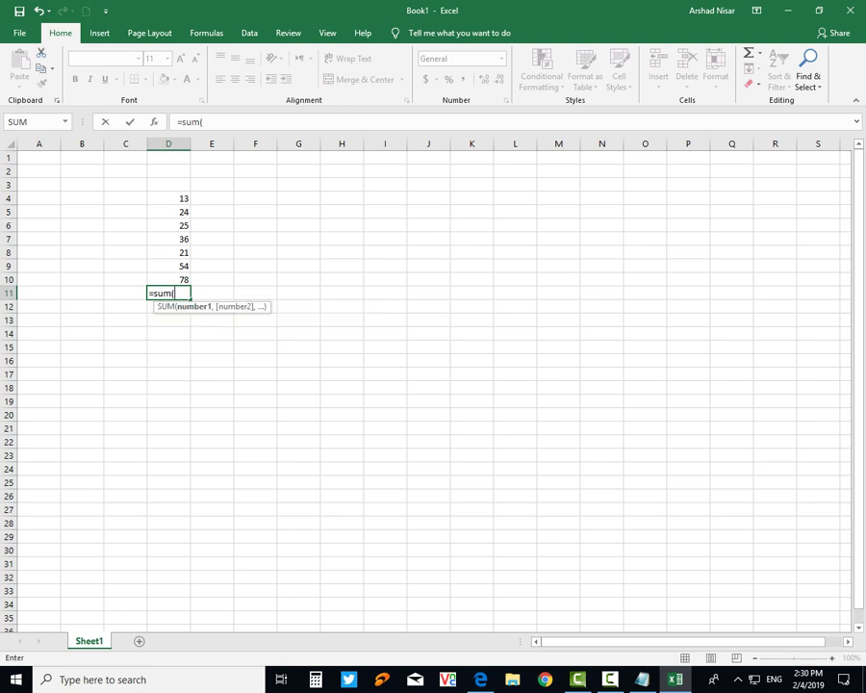
left_click(168, 198)
left_click_drag(169, 225, 183, 252)
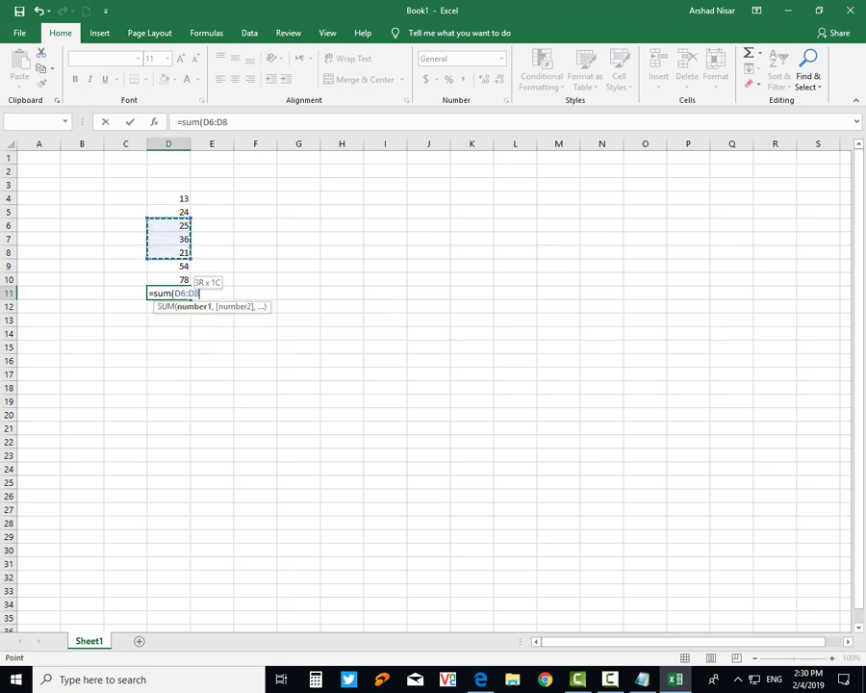
left_click_drag(169, 198, 188, 281)
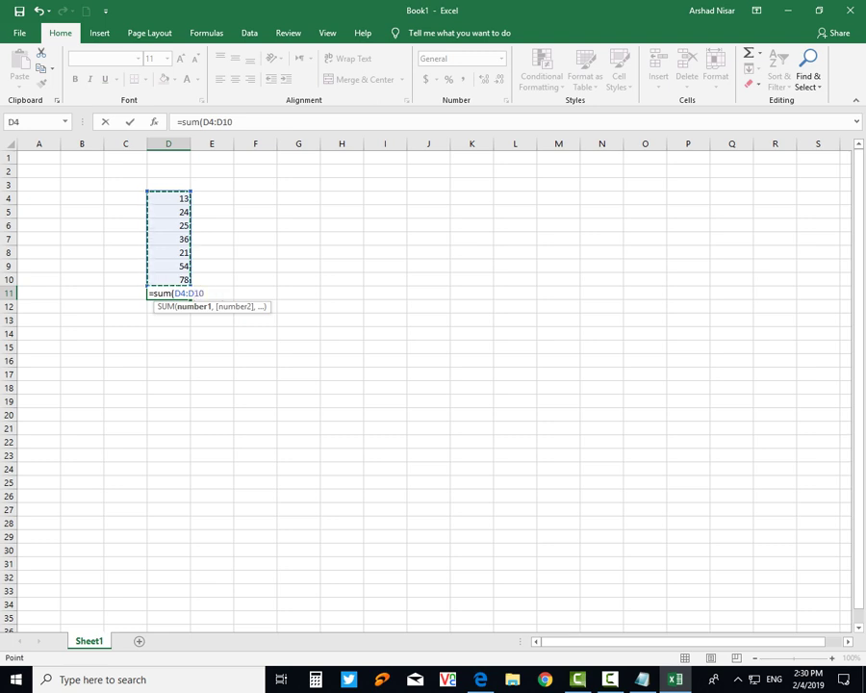
type(")")
key("Return")
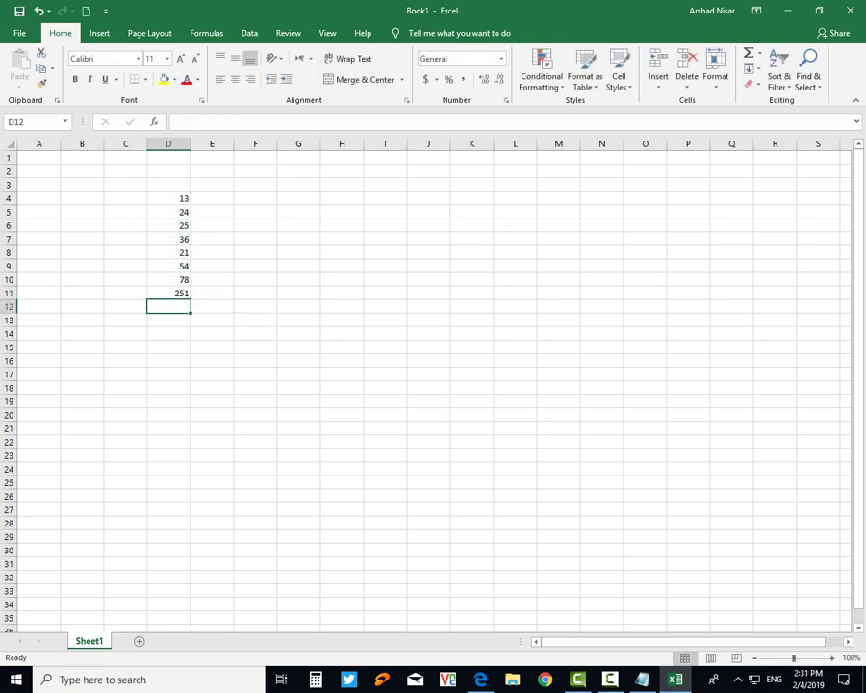
left_click(168, 292)
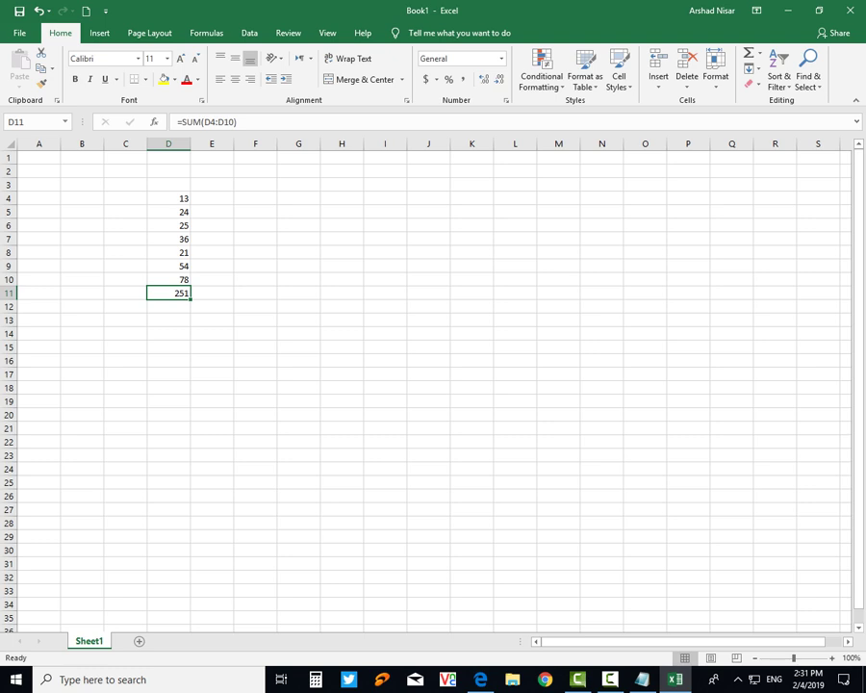
Note 'In sab ka sum a gaya hay' and 'Answer ko bold aur size ko bara kaisay kartay hain just watch'.
key("alt+Tab")
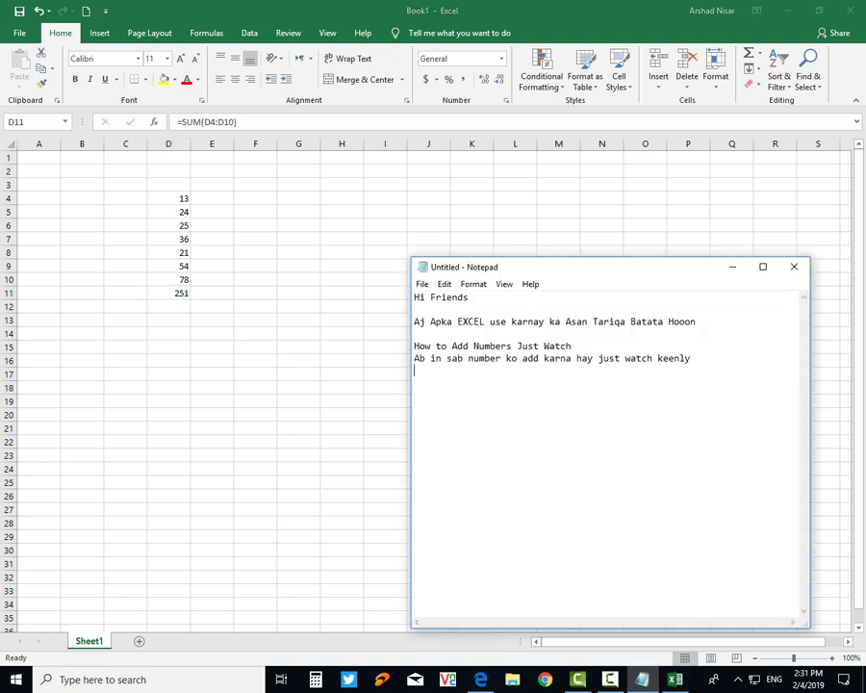
type("In sa")
type("b ka s")
type("um a ")
type("gaya")
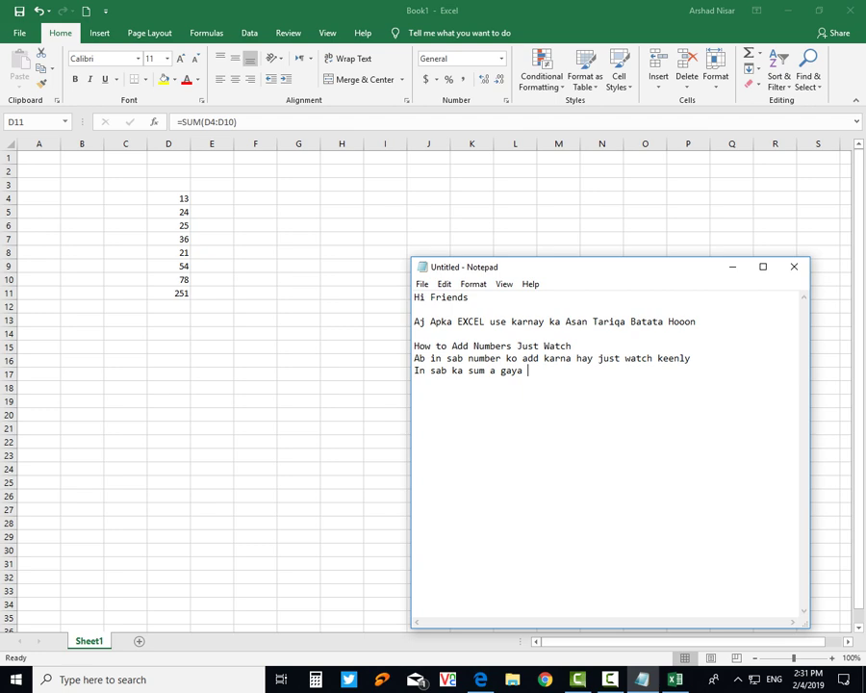
type("hay")
key("Return")
key("Return")
type("Answer ")
type("ko bo")
type("ld aur ")
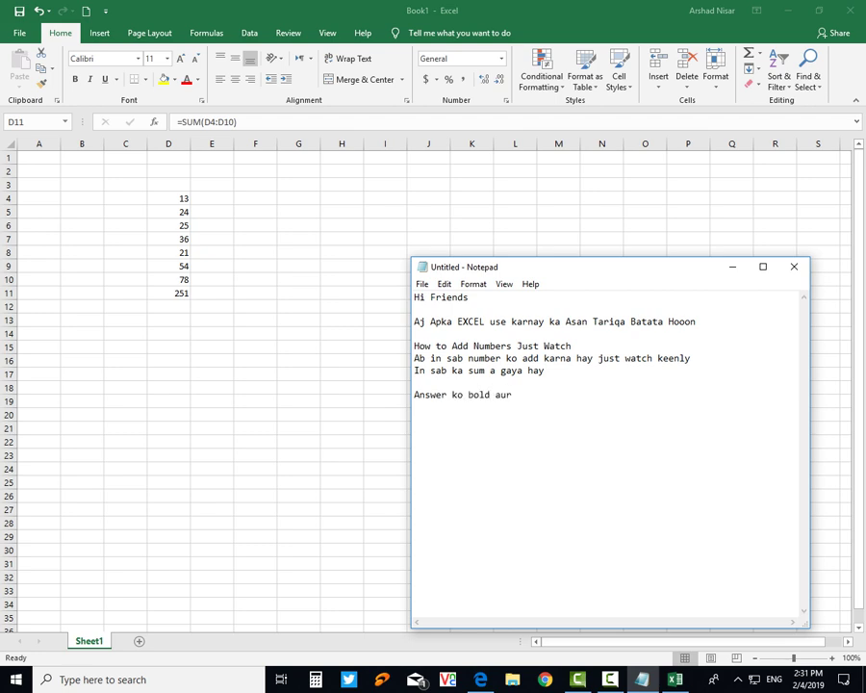
type("size ")
type("ko ba")
type("ra kai")
type("say kart")
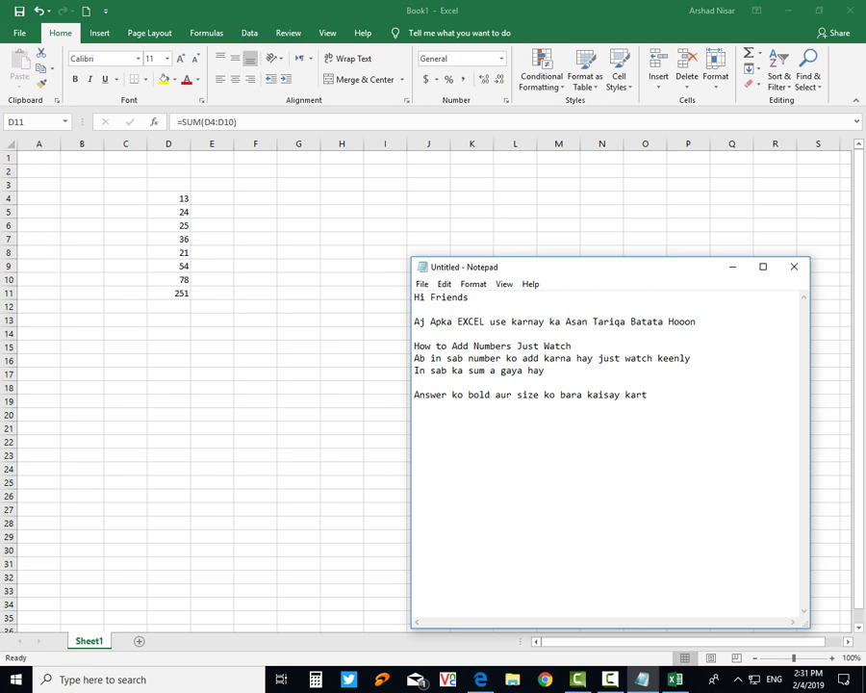
type("ay hain")
type(" just watch")
key("Return")
key("alt+Tab")
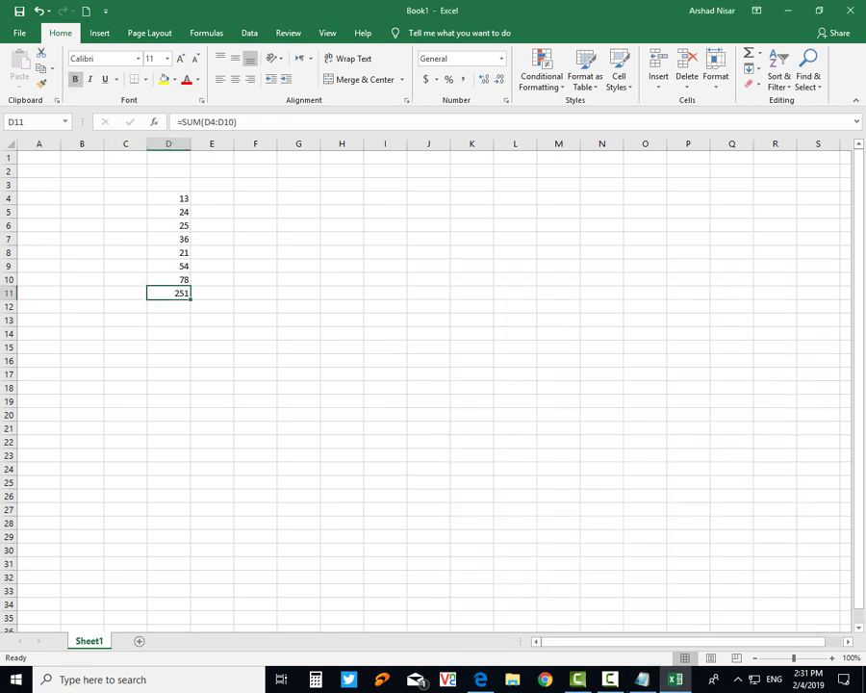
Format the 251 total in D11 as bold, font size 26.
key("ctrl+b")
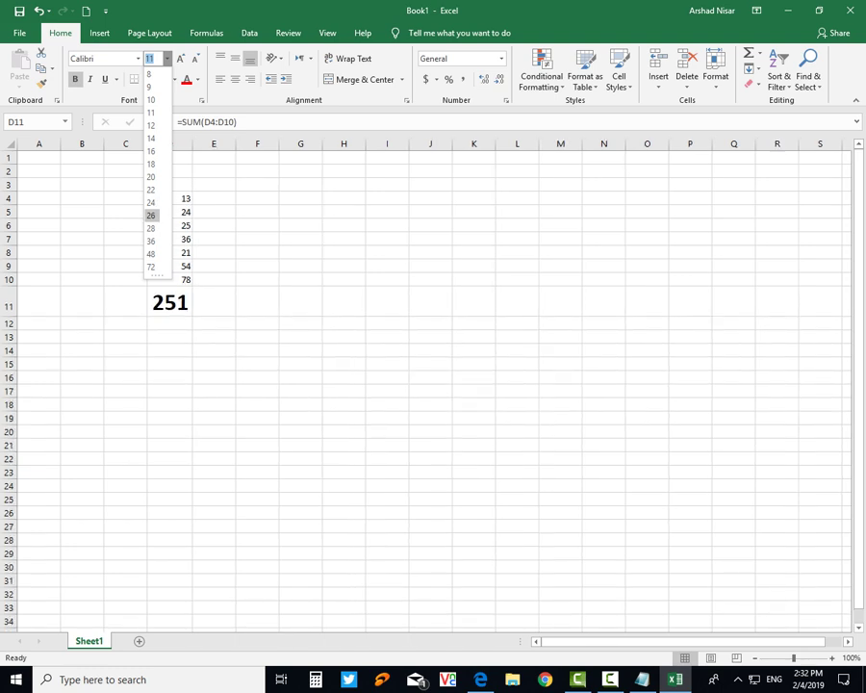
left_click(150, 215)
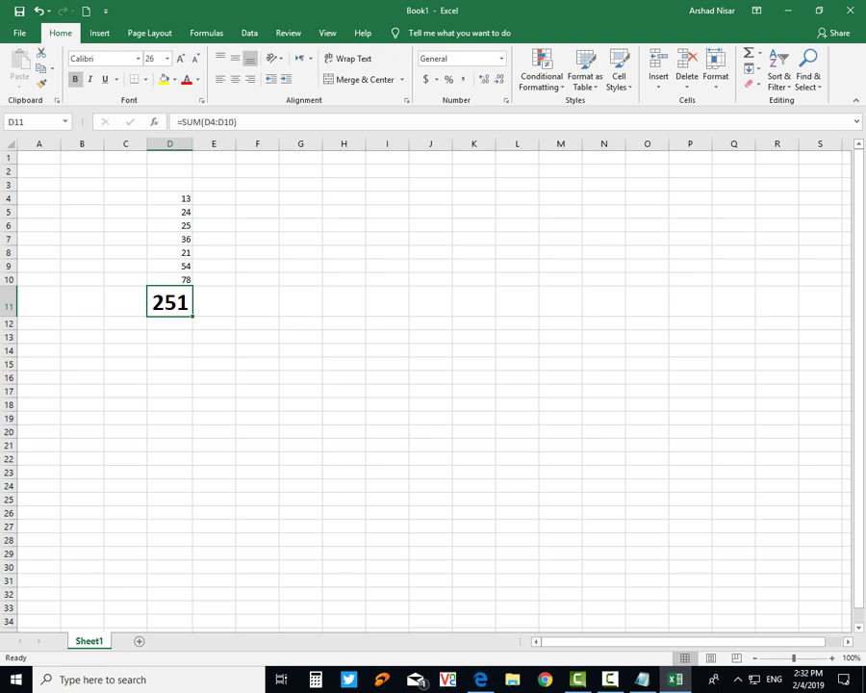
key("alt+Tab")
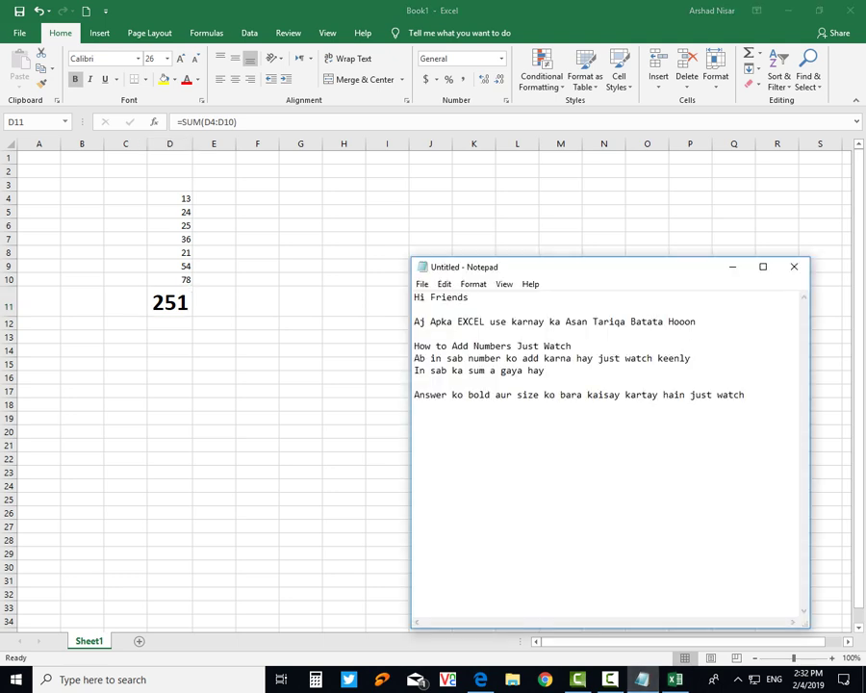
Add the Notepad line 'how to multiply two number'.
key("Return")
type("how nt")
key("BackSpace")
key("BackSpace")
type("to ")
type("multipl")
type("y tw")
type("o num")
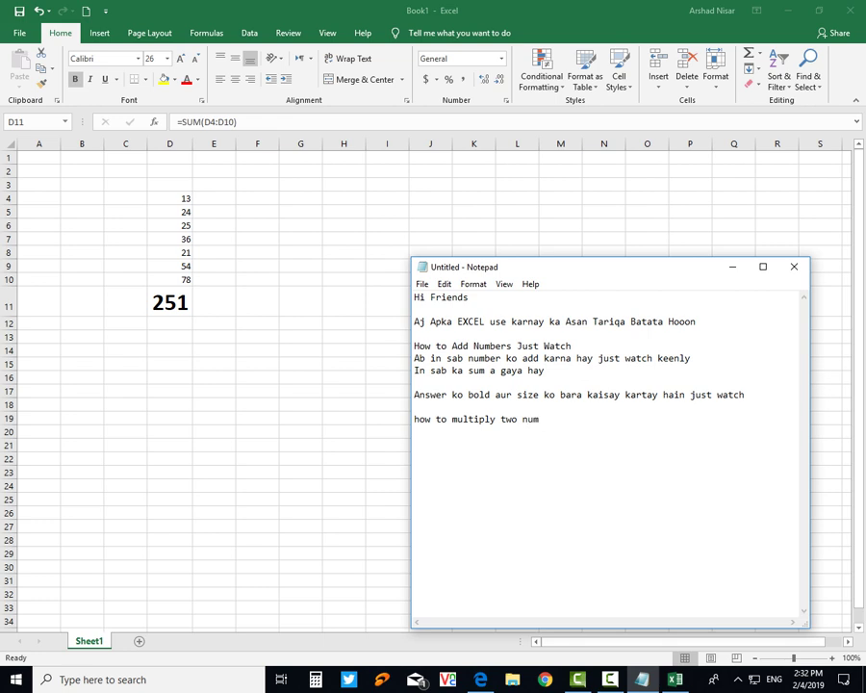
type("ber")
Enter the formula =251*2 in cell F11.
key("alt+Tab")
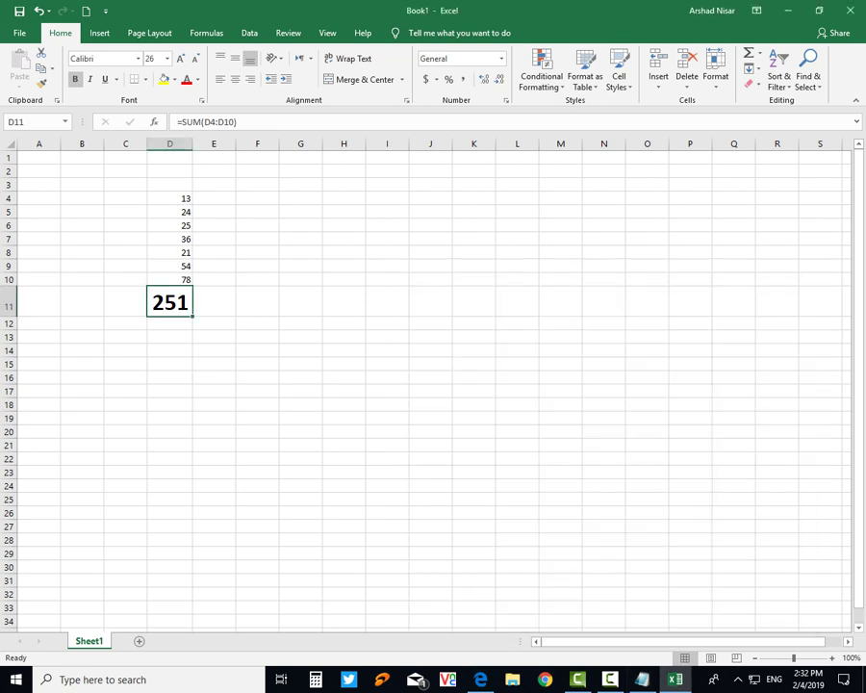
left_click(213, 301)
left_click(257, 301)
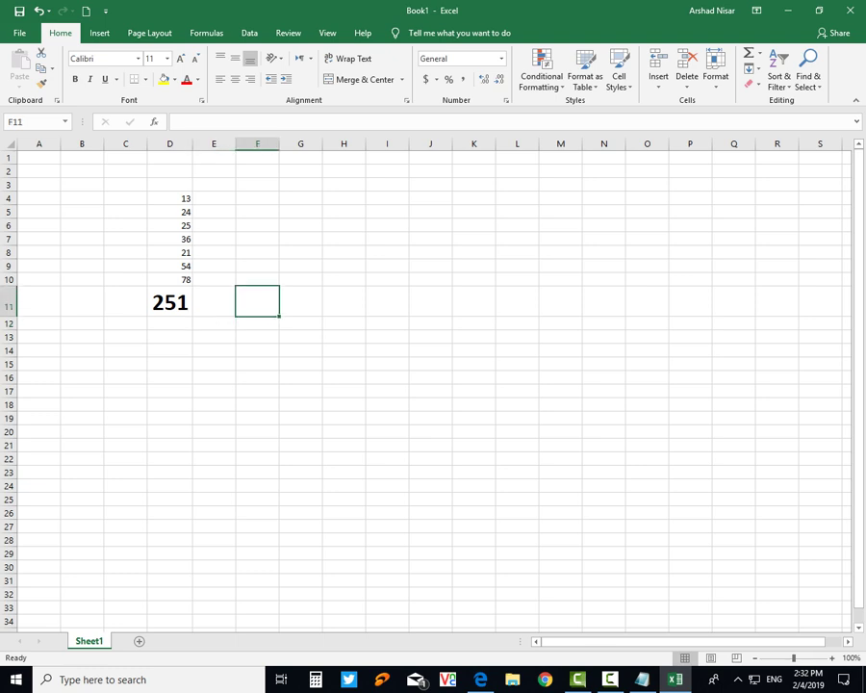
type("=2")
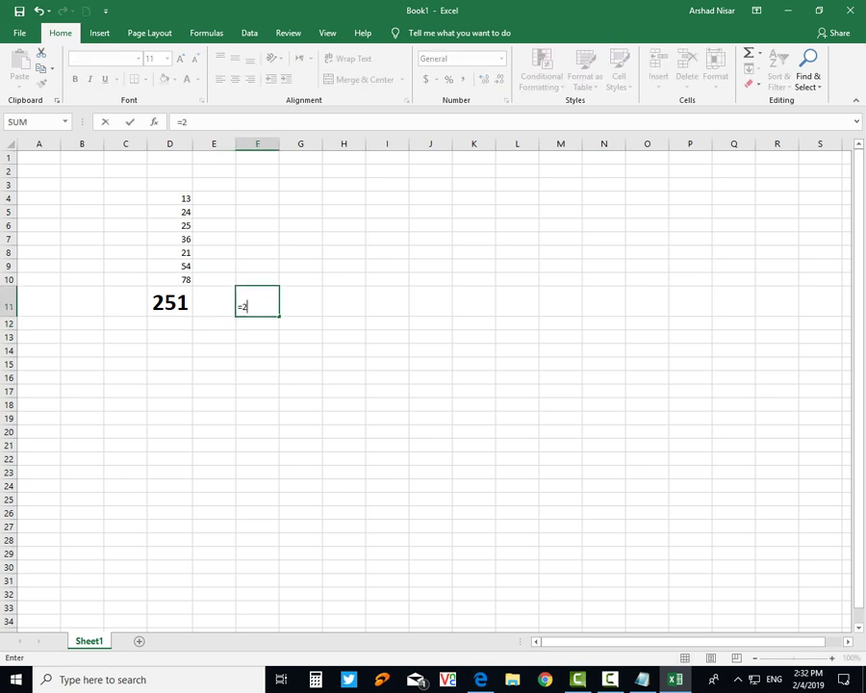
type("51*2")
key("Return")
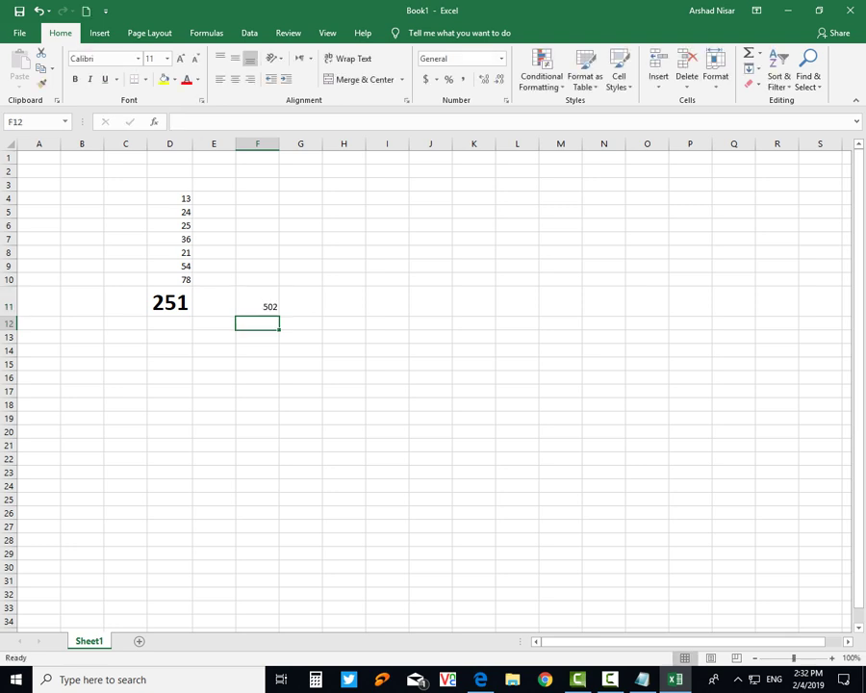
Format the 502 result in F11 as bold, font size 24.
left_click(257, 301)
key("ctrl+b")
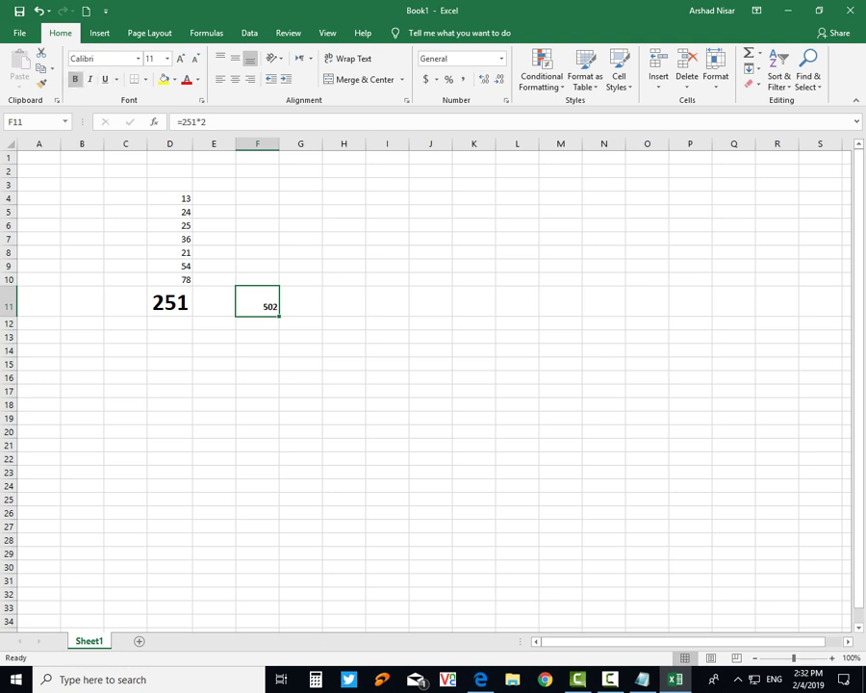
left_click(167, 59)
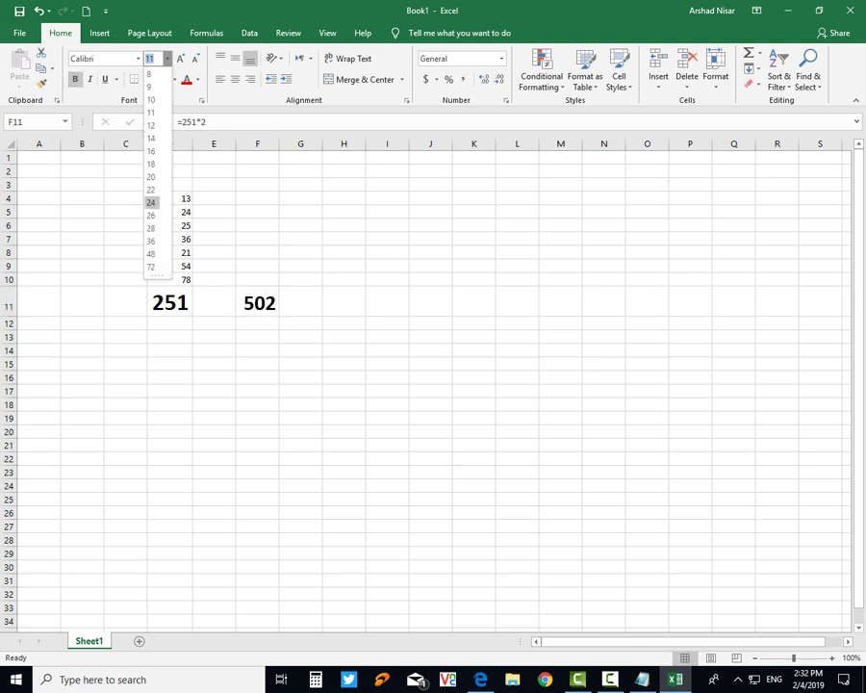
left_click(151, 202)
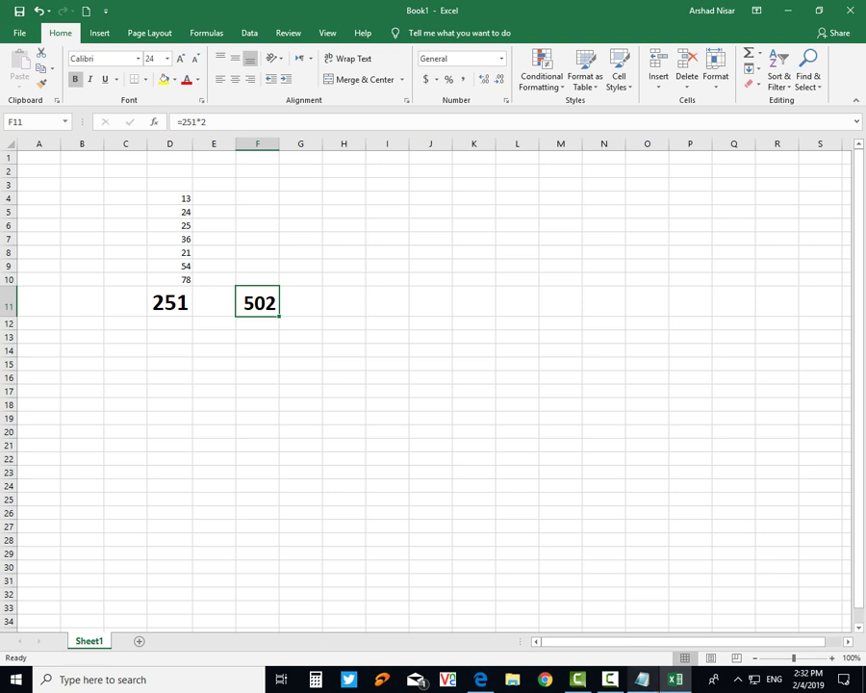
left_click(609, 679)
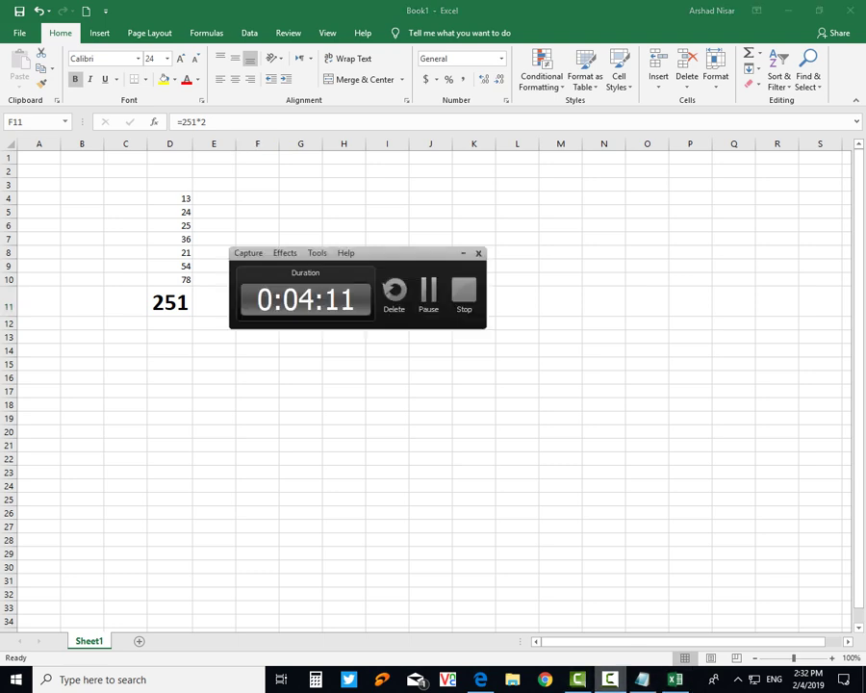
Add the Notepad line 'to divide two numbers', then return to the Excel sheet.
left_click(642, 679)
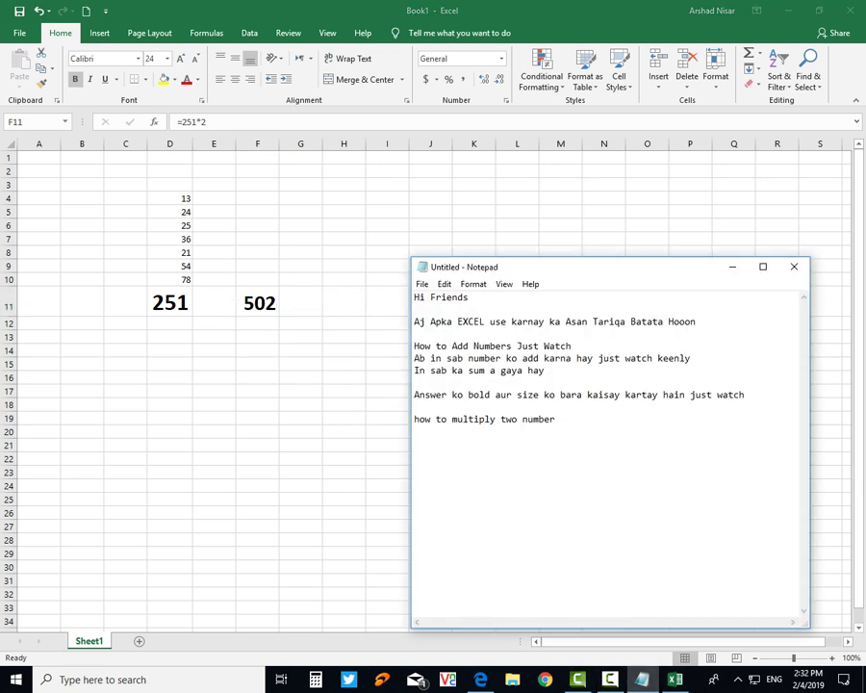
type("to ")
type("divi")
type("de two")
type(" numbers")
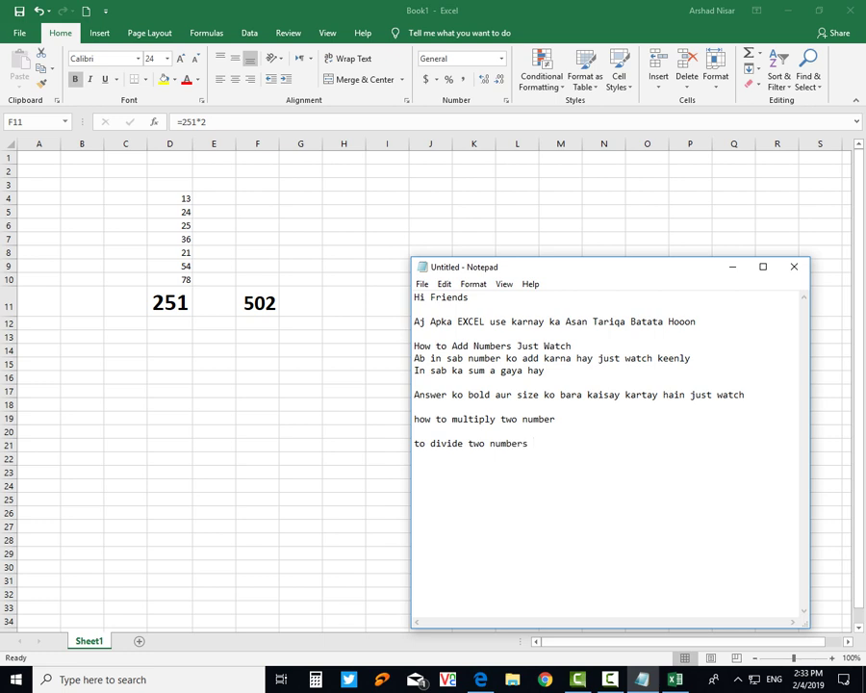
left_click(343, 211)
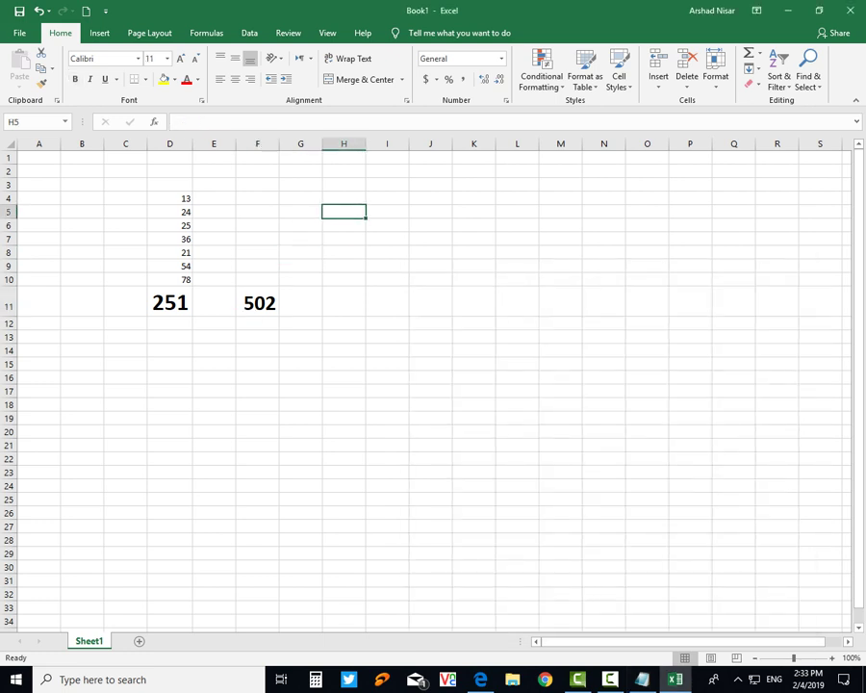
Enter 60 in H5 and 10 in I5.
type("60")
key("Return")
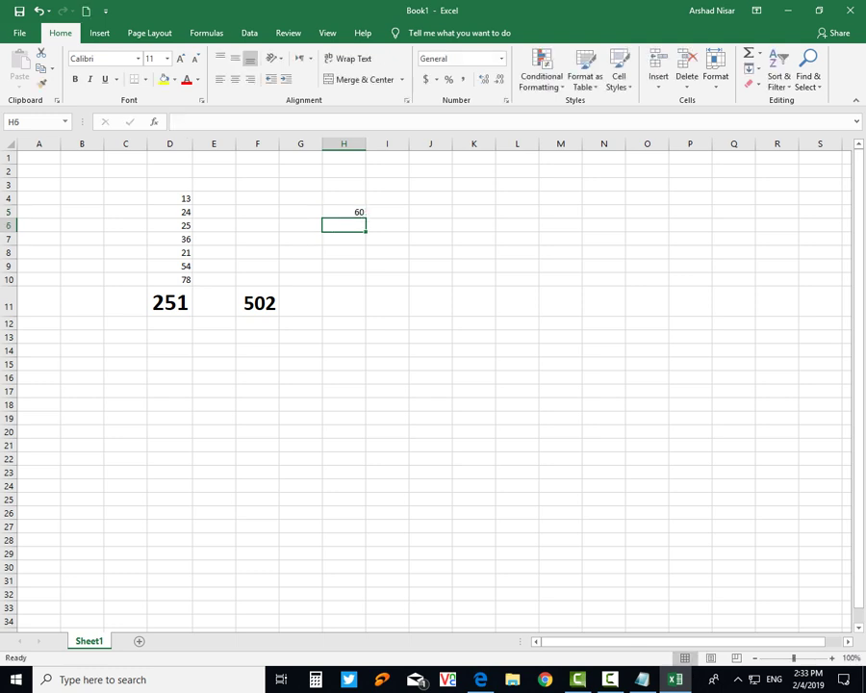
left_click(344, 211)
left_click(387, 210)
type("10")
key("Return")
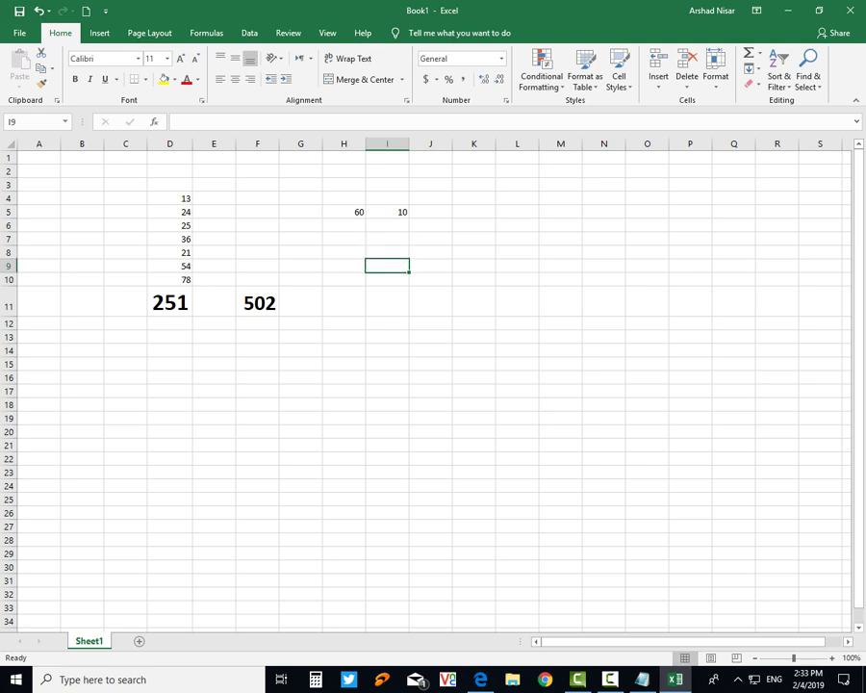
Enter the formula =H5/I5 in I7 so it shows 6.
left_click(387, 238)
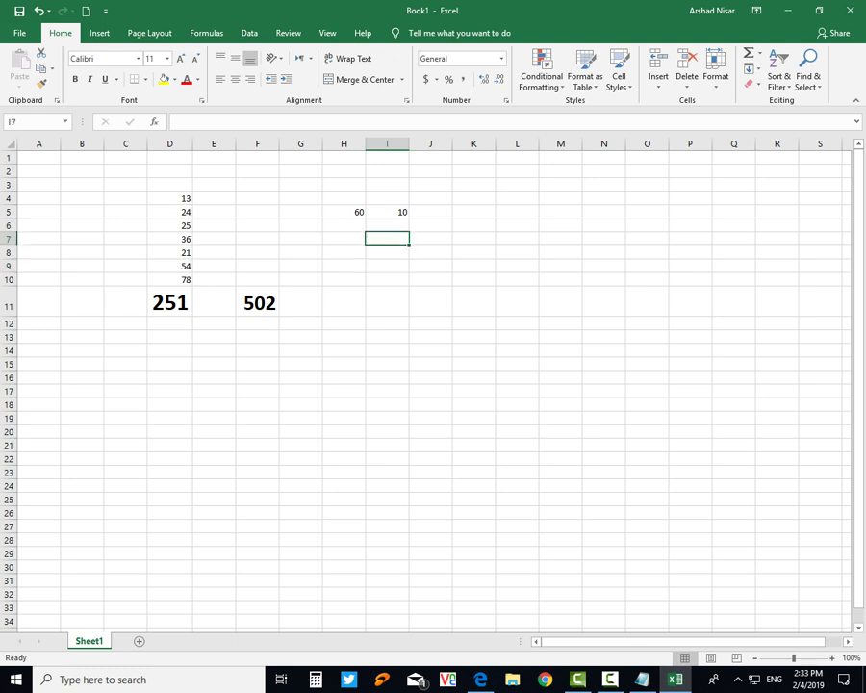
type("=")
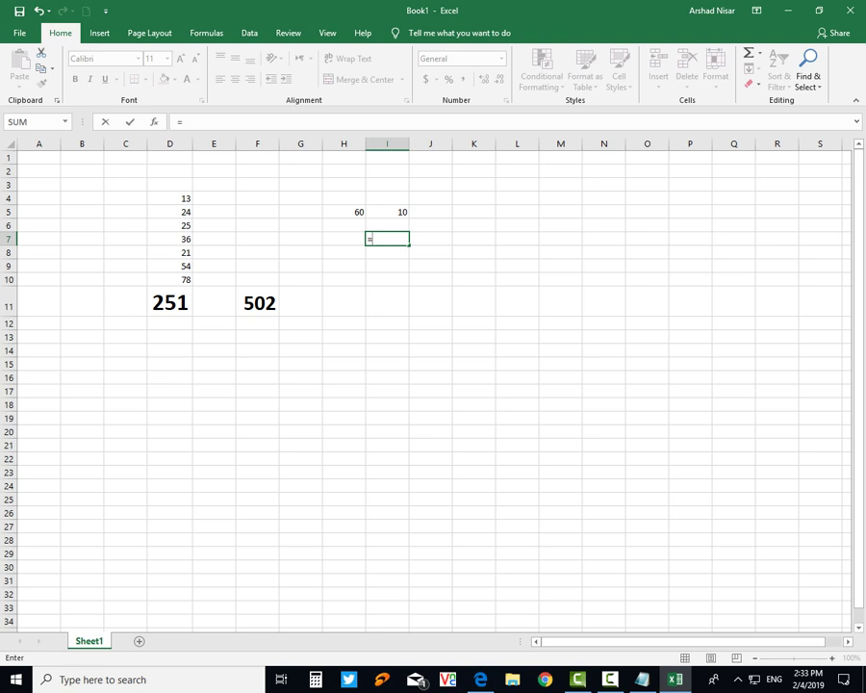
left_click(344, 210)
type("/")
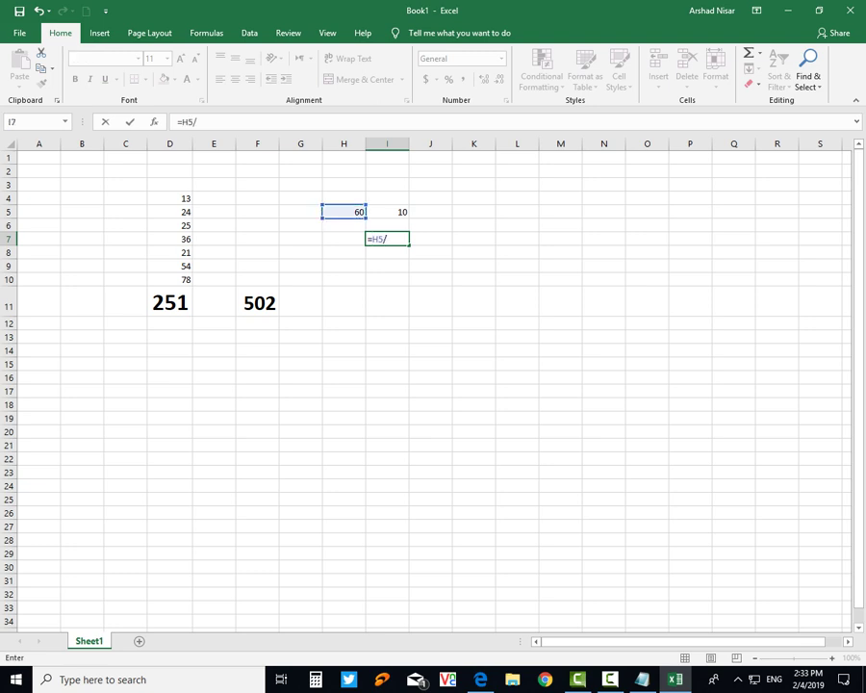
left_click(387, 211)
key("Return")
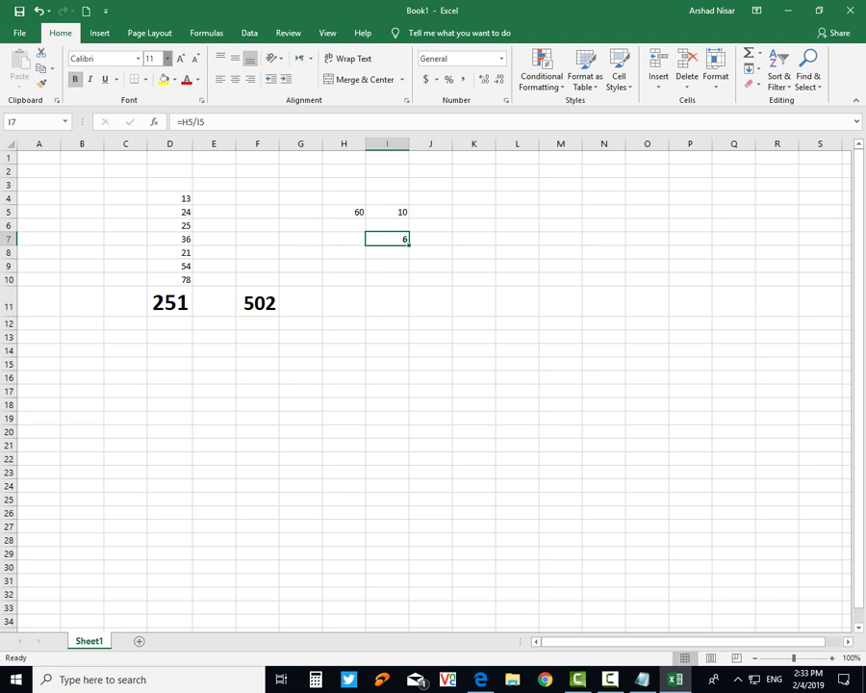
Set I7's font size to 26, then switch back to Notepad.
left_click(167, 58)
left_click(152, 213)
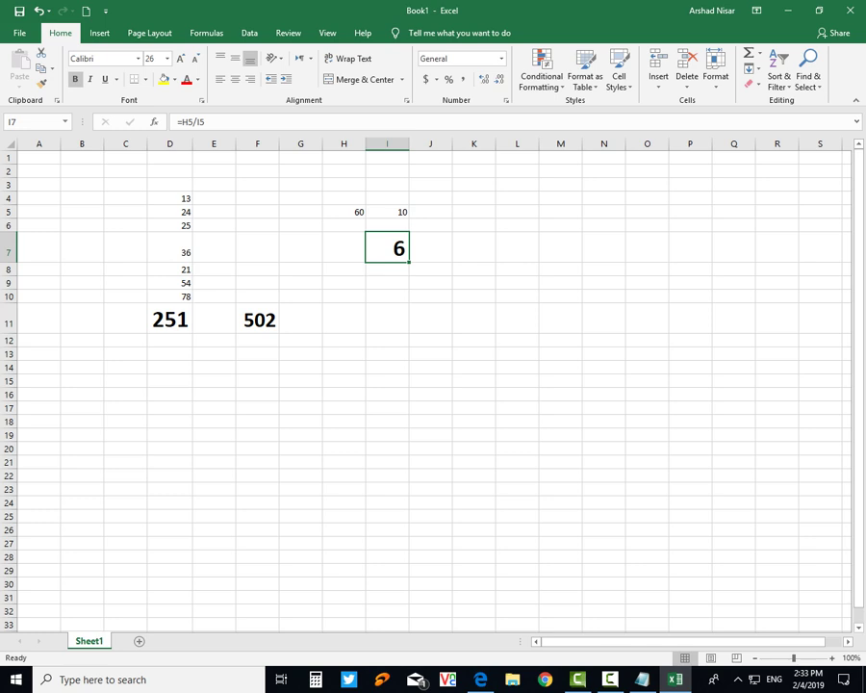
key("alt+Tab")
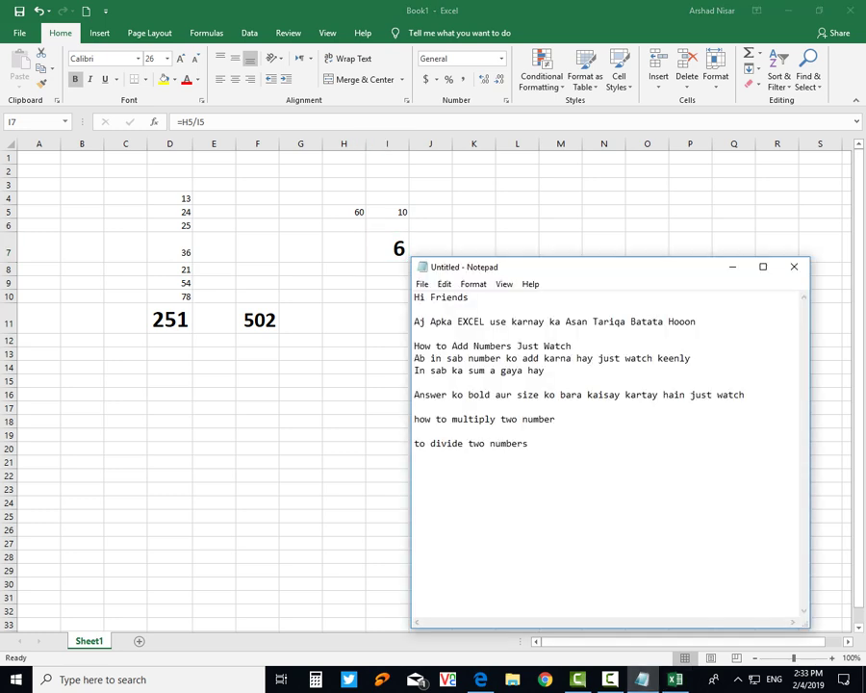
Type 'These are the simple steps. Koi aur problem ho tou comments box main likh dain'.
type("T")
type("hese")
type(" are t")
type("he ")
type("simple ")
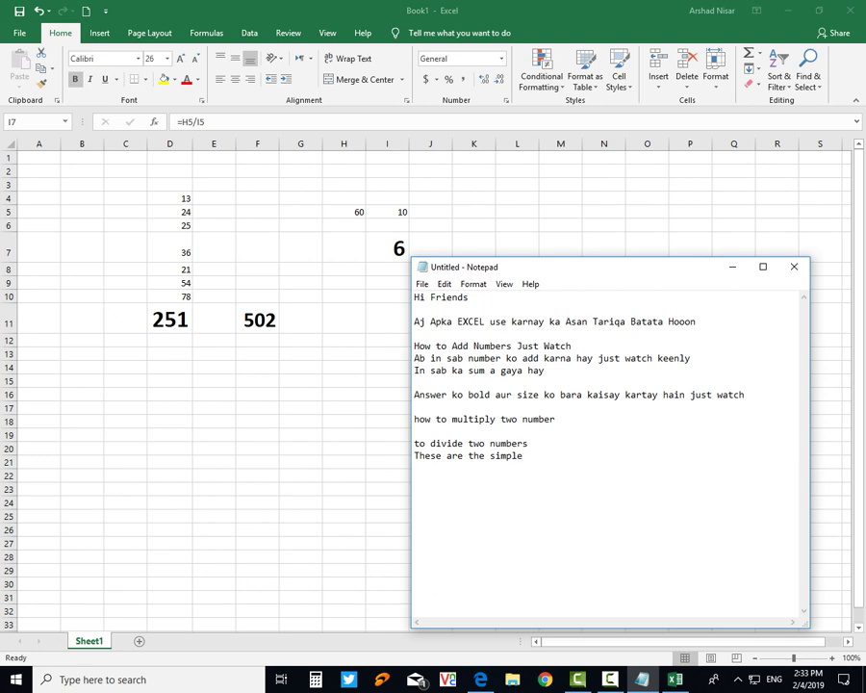
type("step")
type("s")
type(". ")
type("Koi")
type("aur ")
type("pr")
type("oblem ")
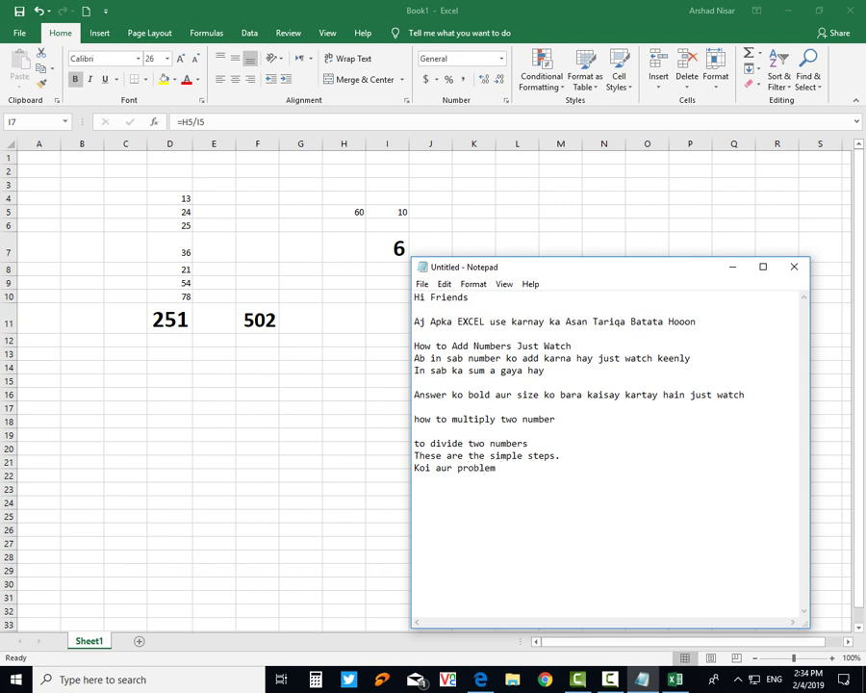
type("ho tou ")
type("comment")
type("s bh")
key("BackSpace")
key("BackSpace")
type("box main")
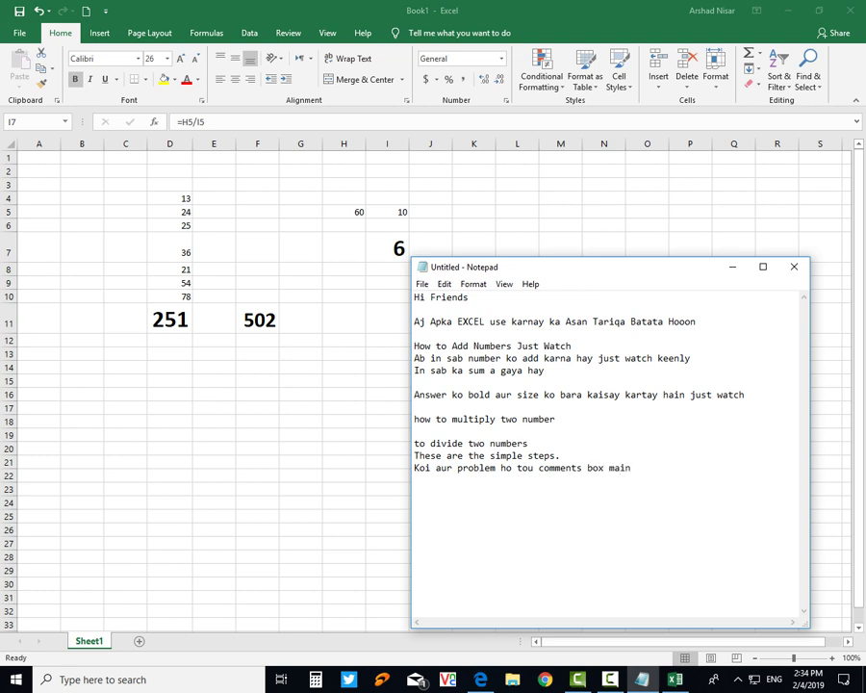
type(" likh da")
type("in")
key("Return")
Add lines asking new visitors to subscribe and press the bell icon, ending 'Thanks for watching'.
type("Ne")
type("w ")
type("visitor")
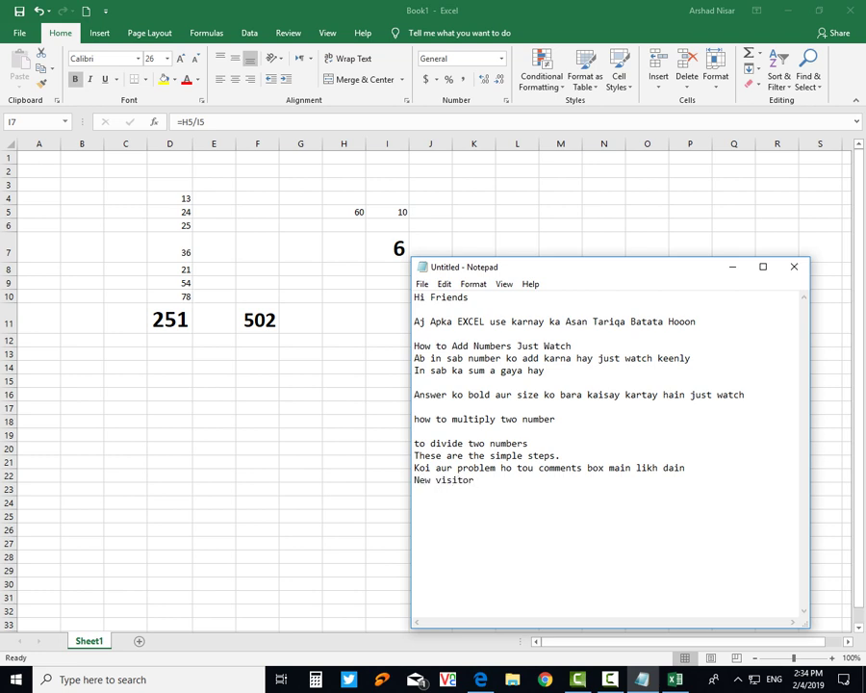
type("s pleas")
type("e su")
type("bscribe")
type(" to my ")
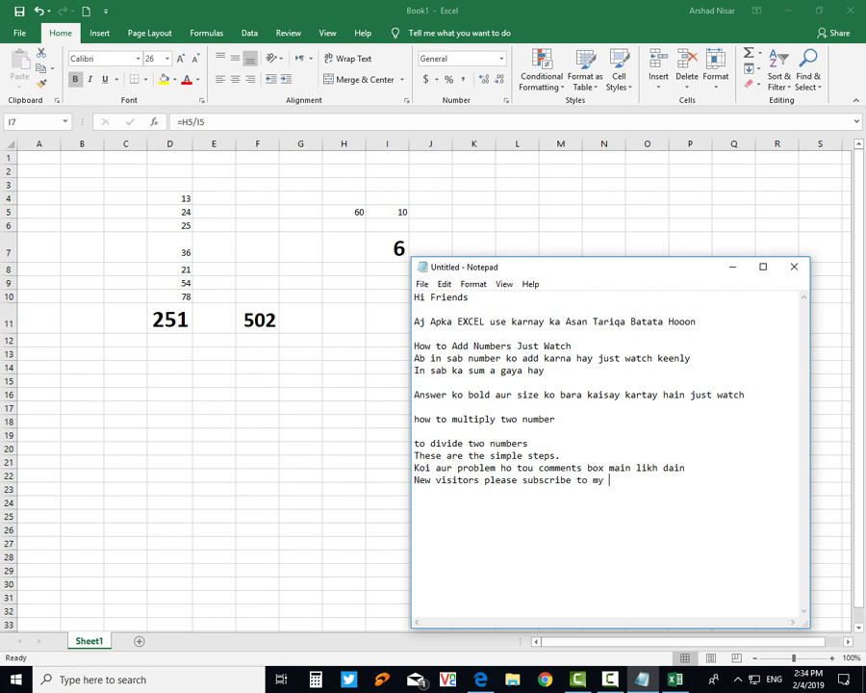
type("channel ")
type("and ")
type("press ")
type("bell ")
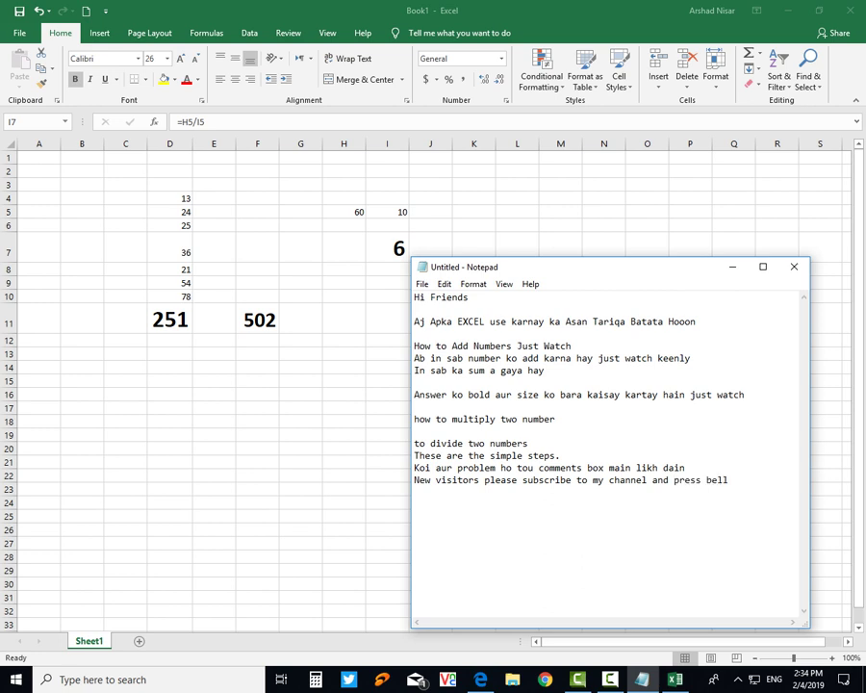
type("icon")
type(",")
key("Return")
type("Thanks for")
type(" watch")
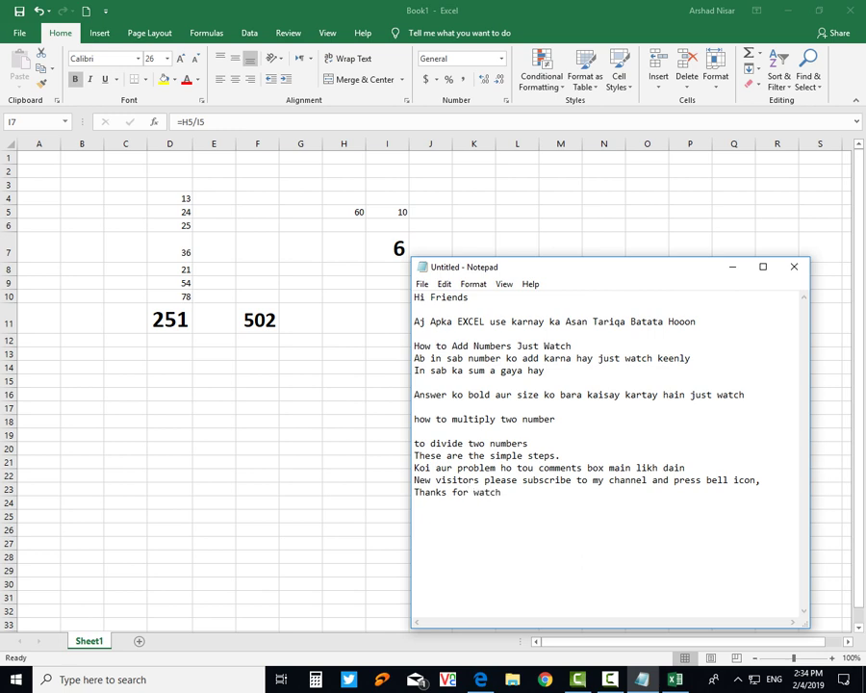
type("ing")
key("F10")
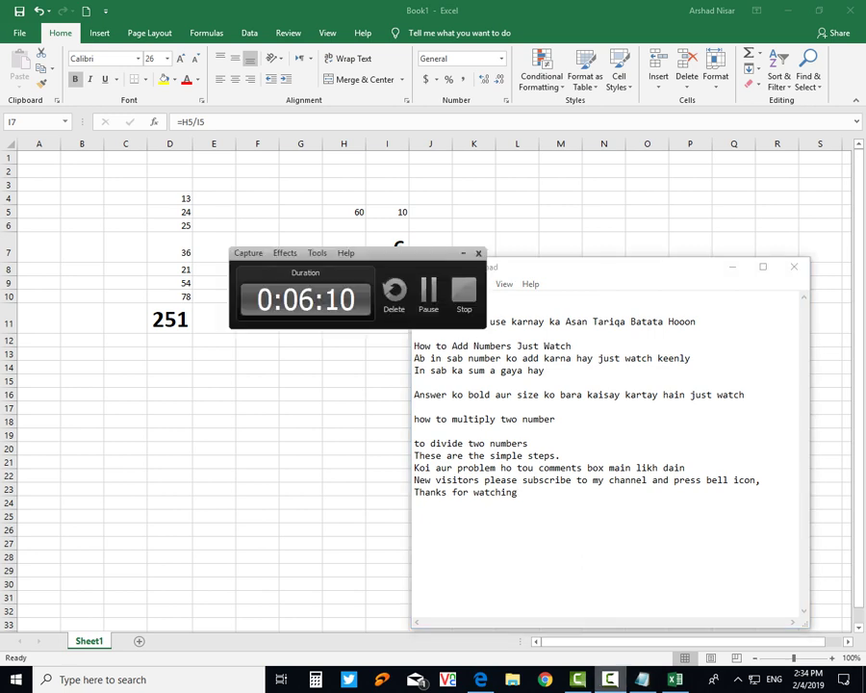